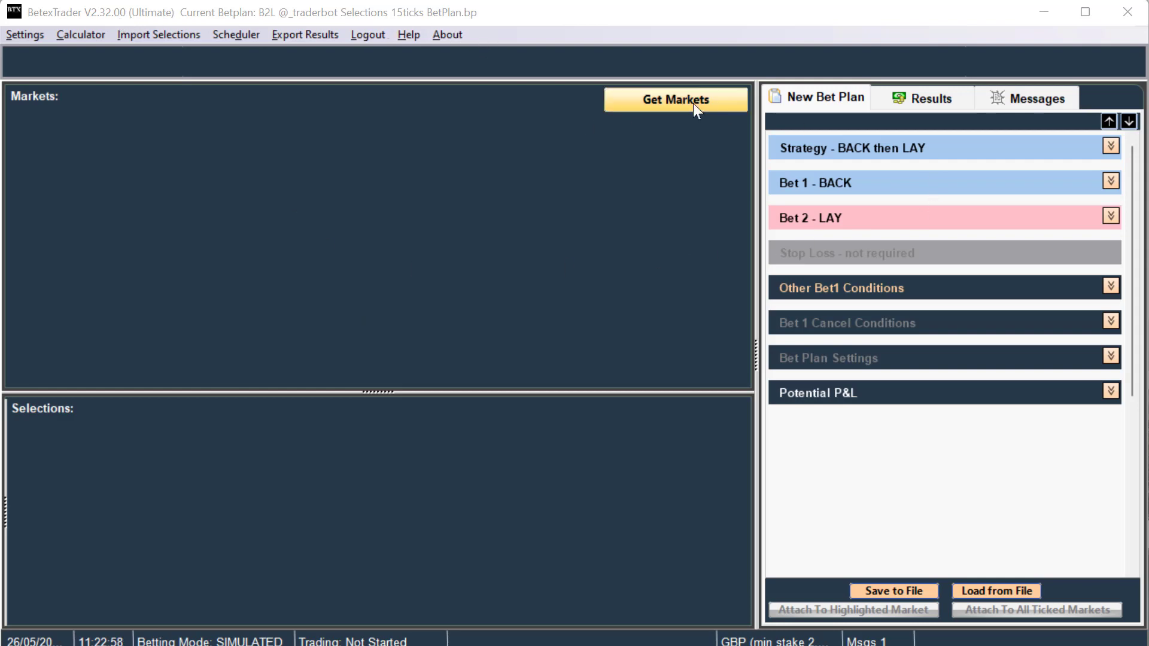
Set the market type filter to include only WIN markets
click(671, 106)
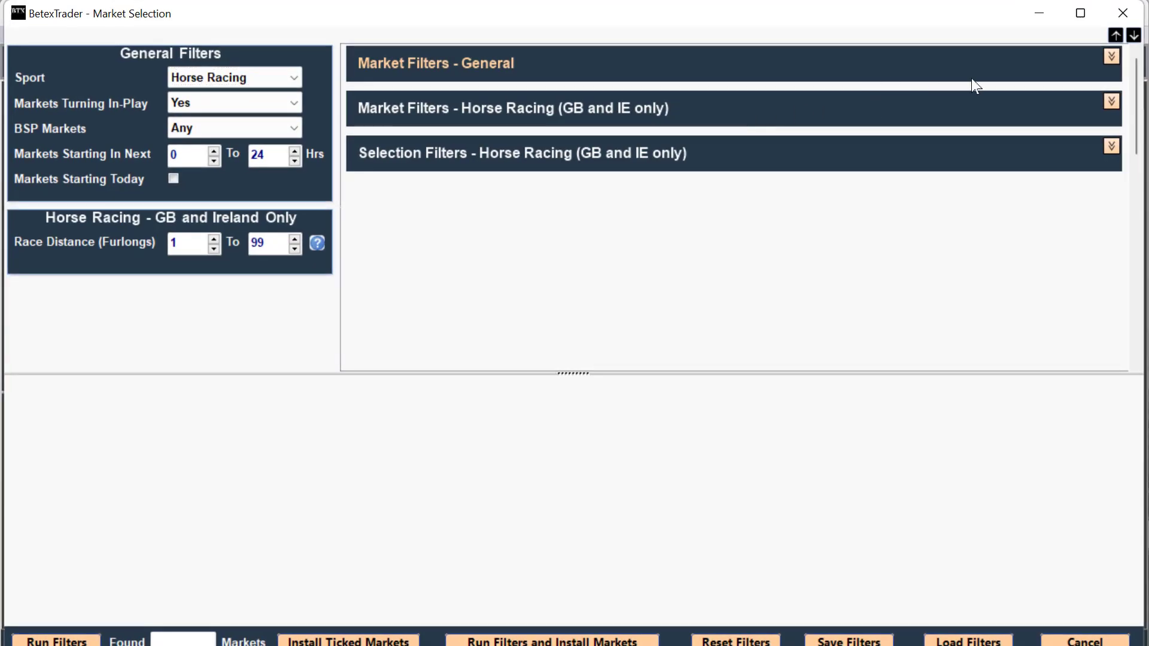
click(1111, 57)
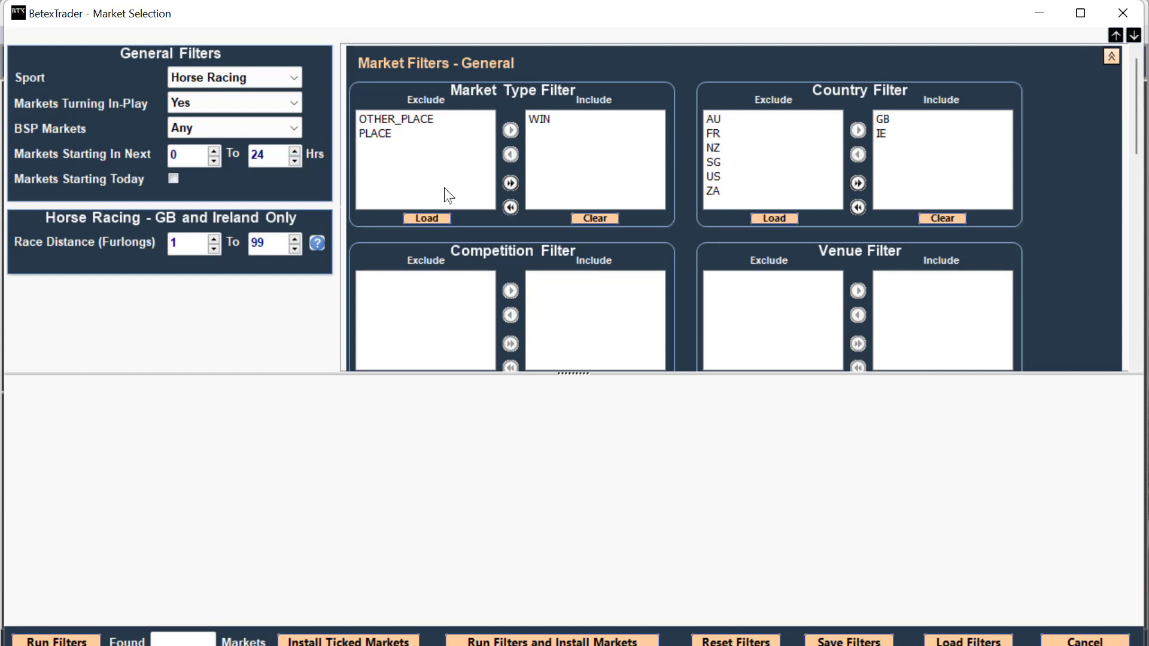
click(426, 218)
click(383, 148)
click(510, 130)
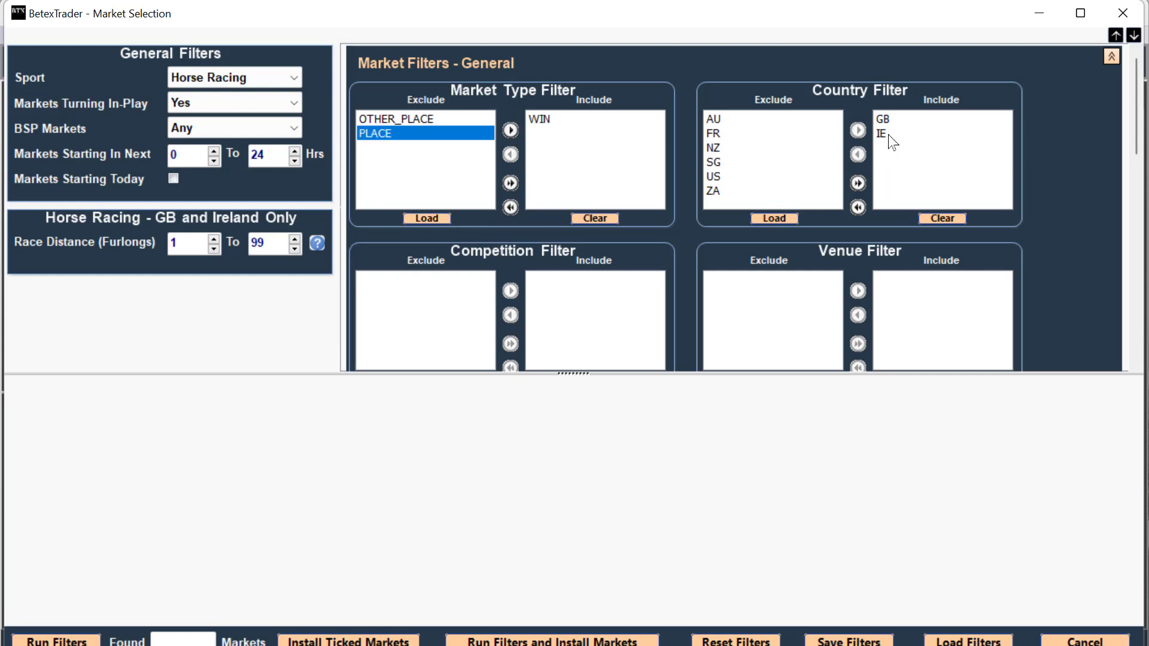
Restrict the country filter to GB and IE, then install the 41 matching markets
click(946, 219)
click(778, 218)
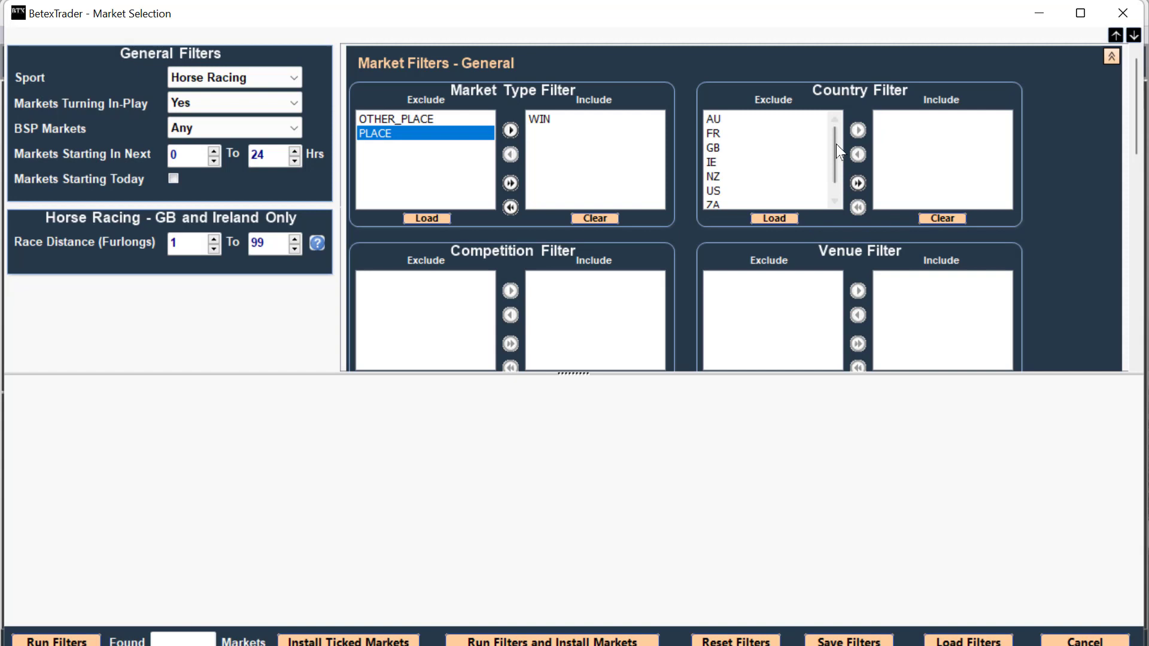
click(723, 148)
click(857, 130)
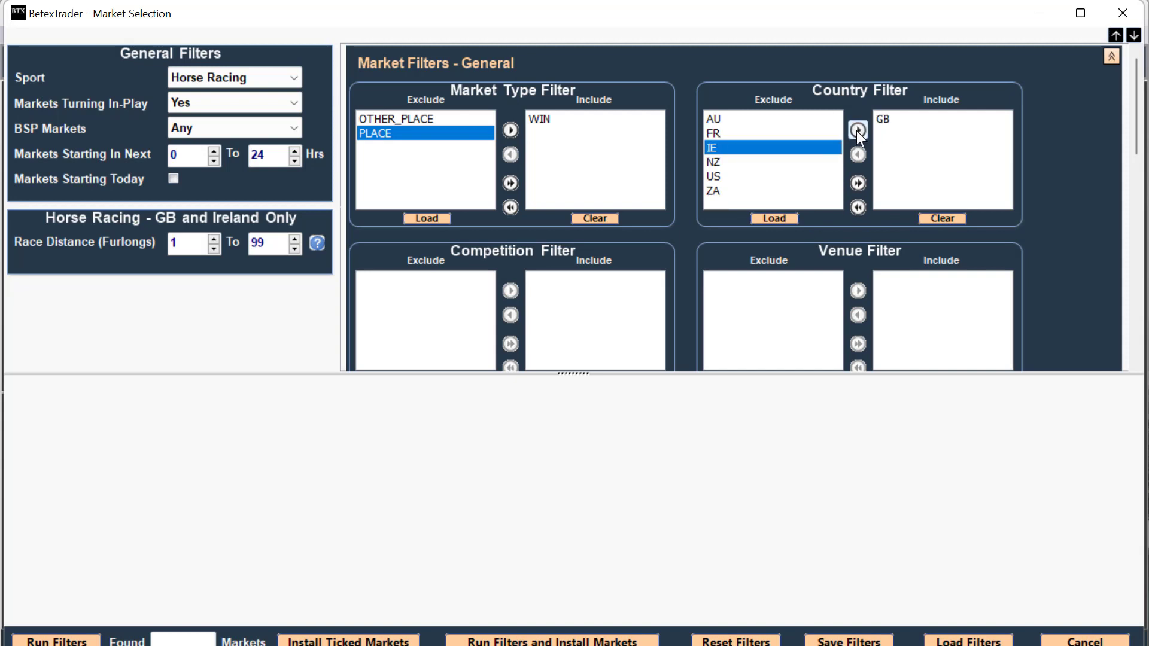
click(856, 130)
click(59, 641)
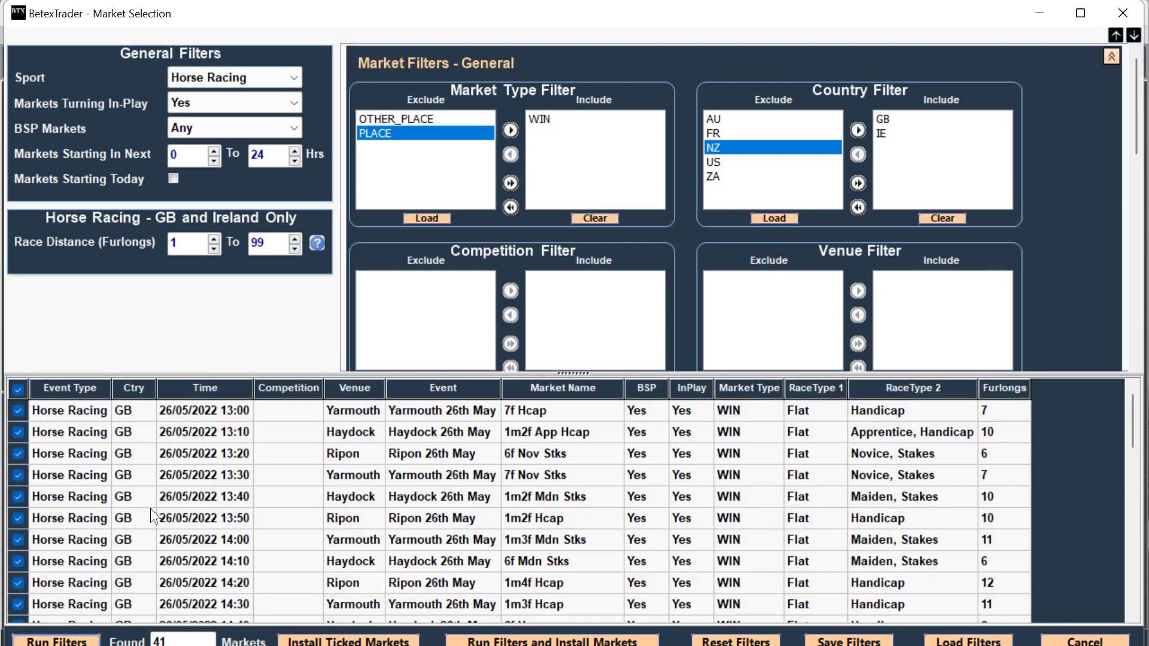
click(359, 640)
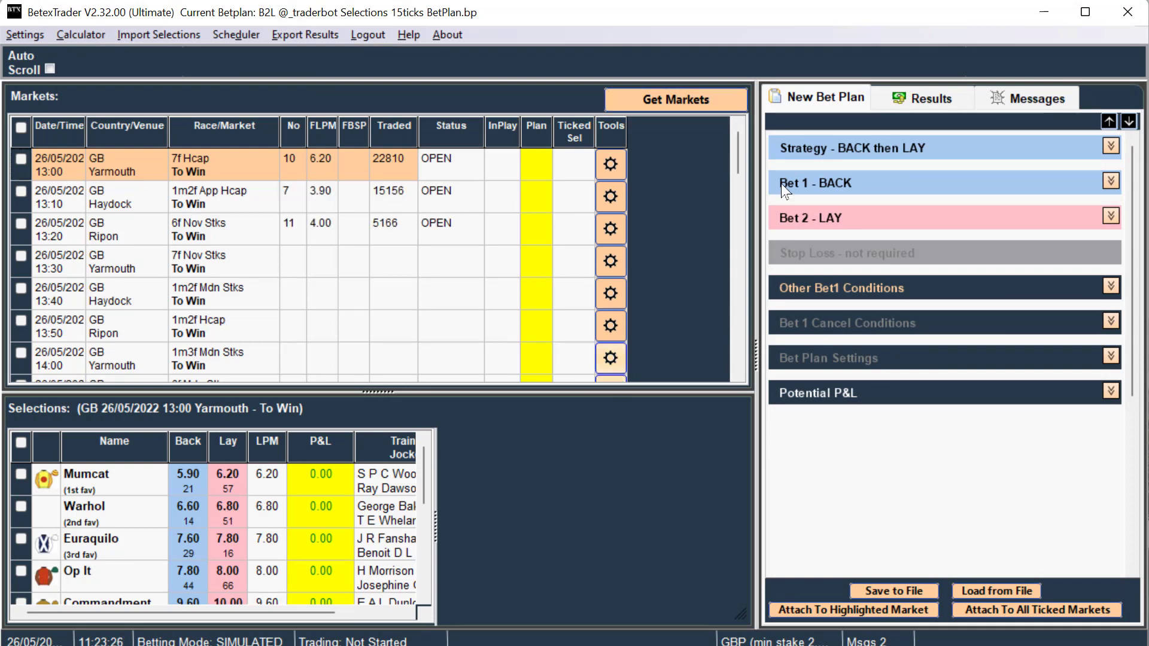
Keep the strategy betting on ticked selections and review the Bet 1 BACK settings
click(1110, 146)
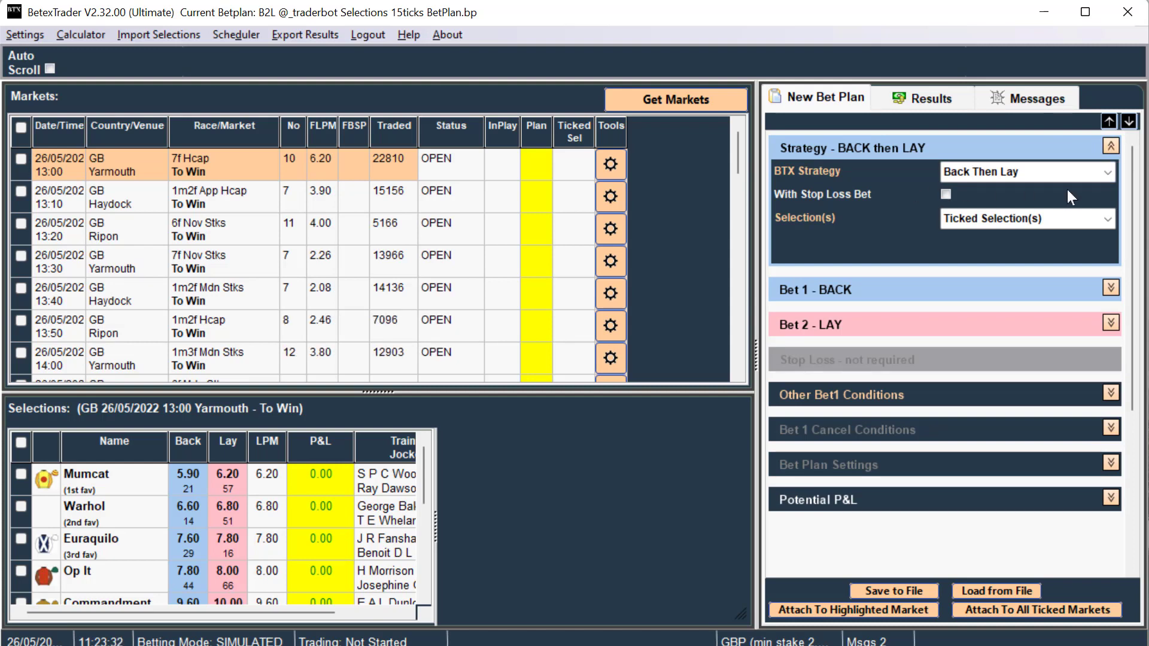
click(1107, 224)
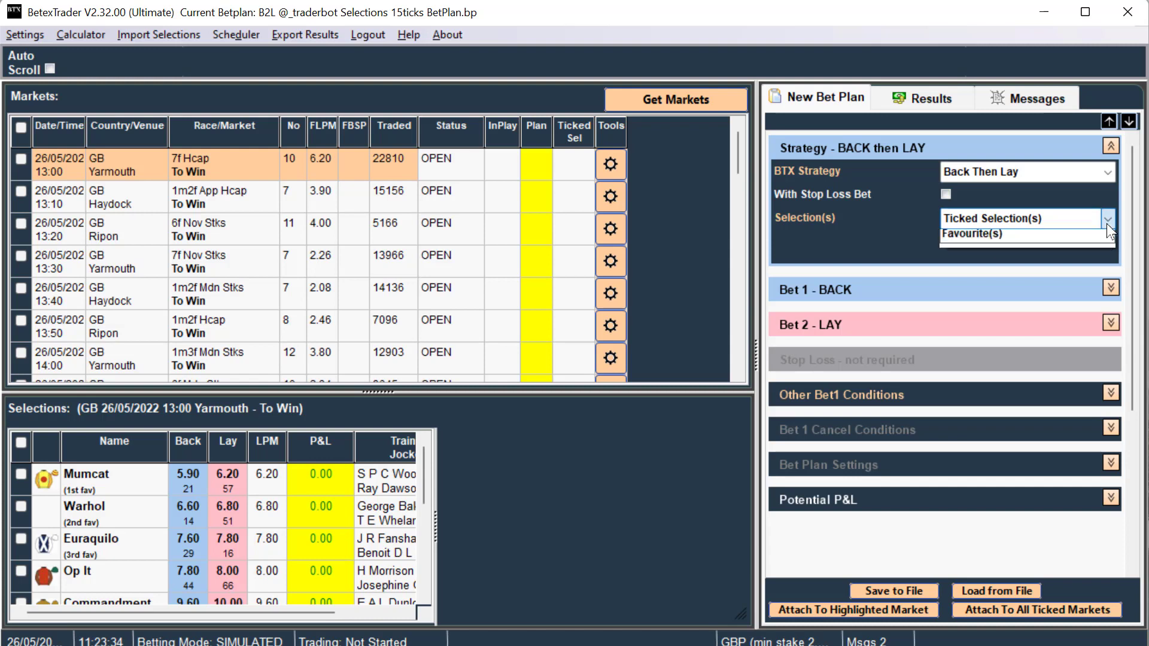
click(1105, 234)
click(1112, 287)
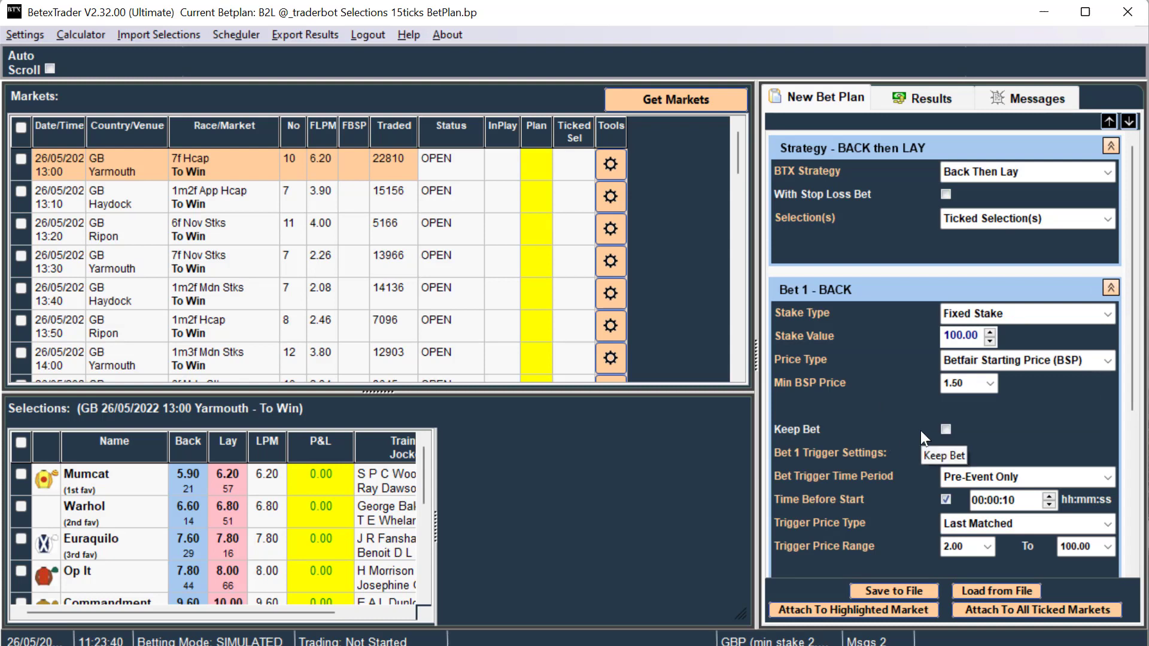
scroll(920, 429, down, 4)
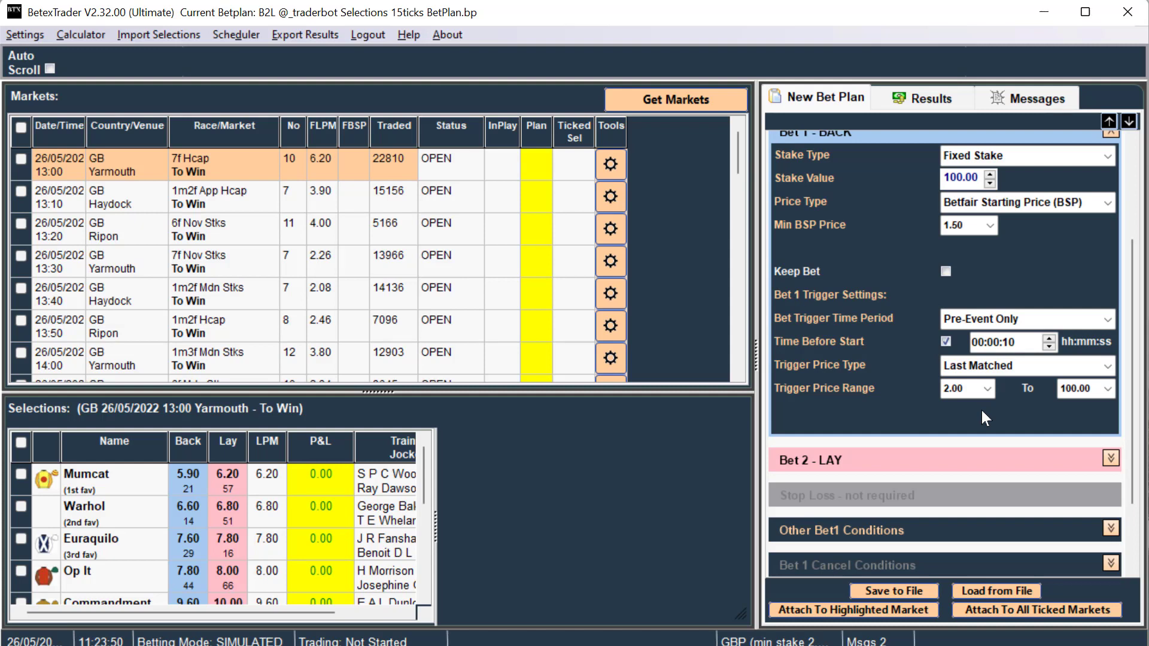
Review the Bet 2 LAY settings and Bet 1 general conditions, with the 2.14 trigger price floor, then collapse Strategy
click(1111, 458)
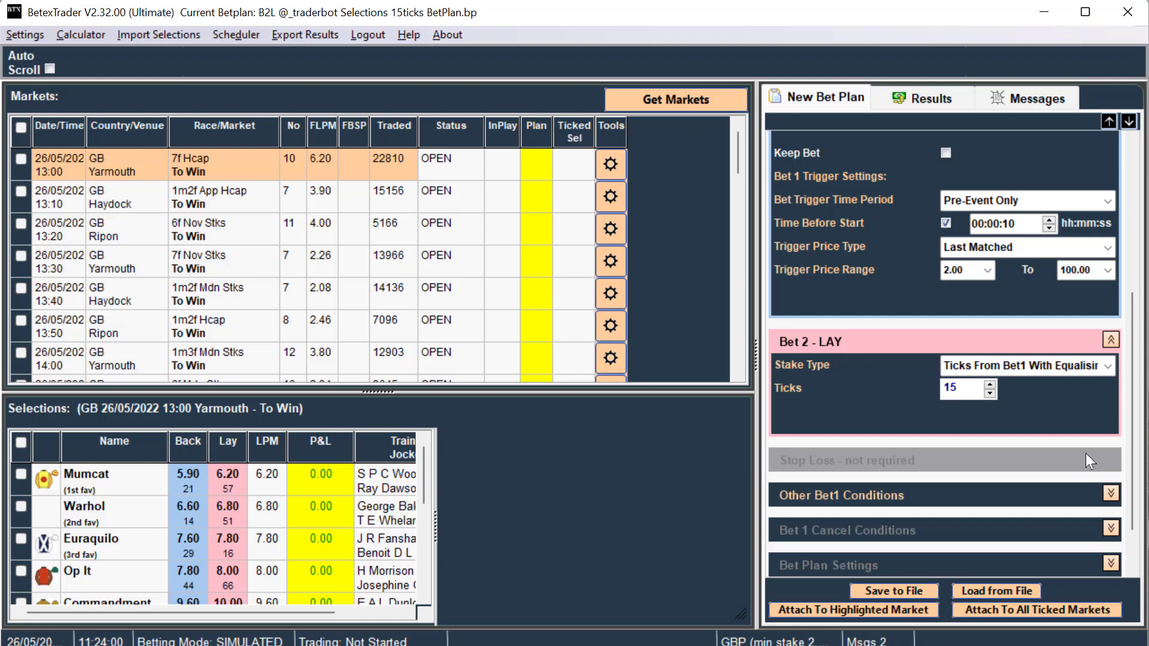
scroll(1085, 453, down, 2)
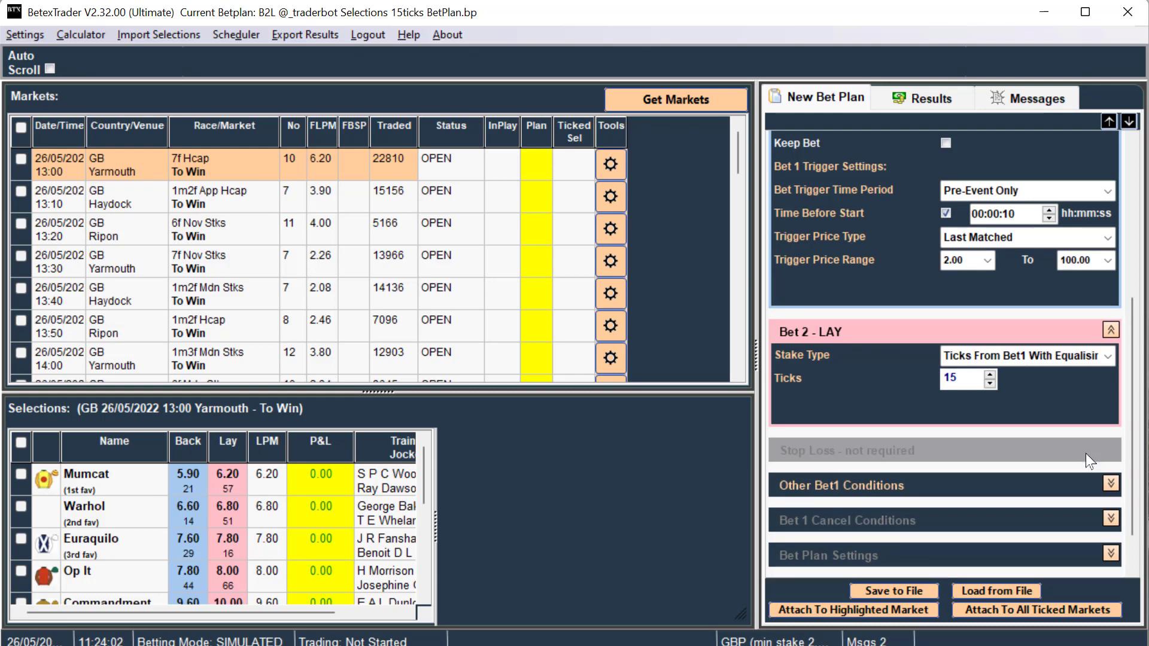
click(1111, 434)
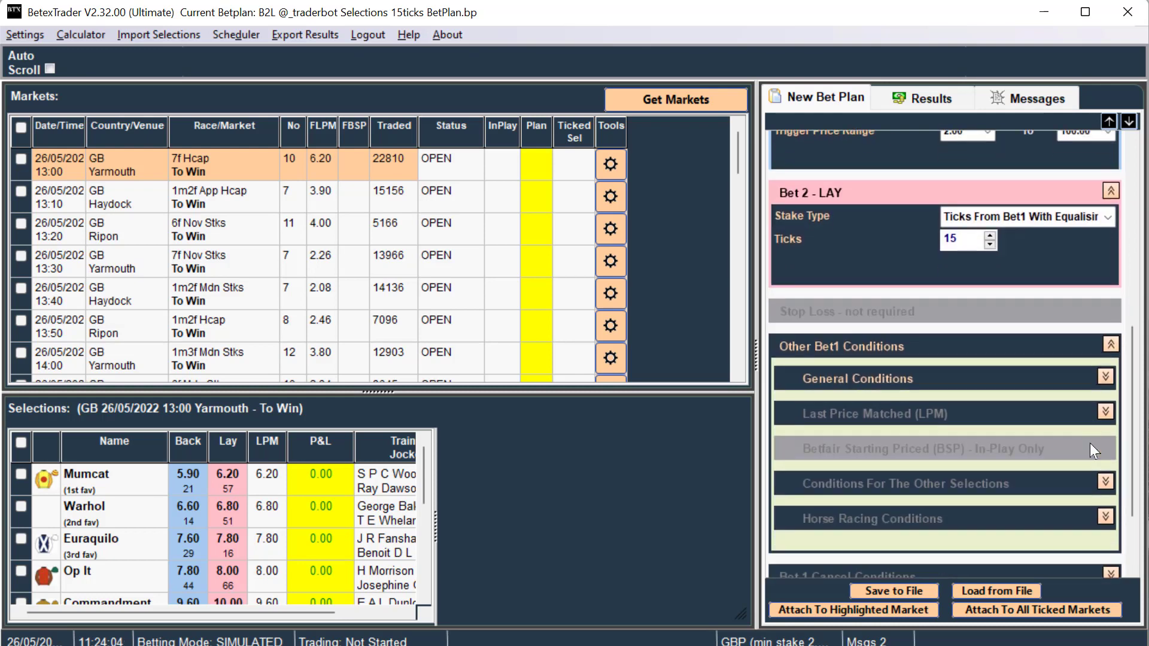
click(1105, 348)
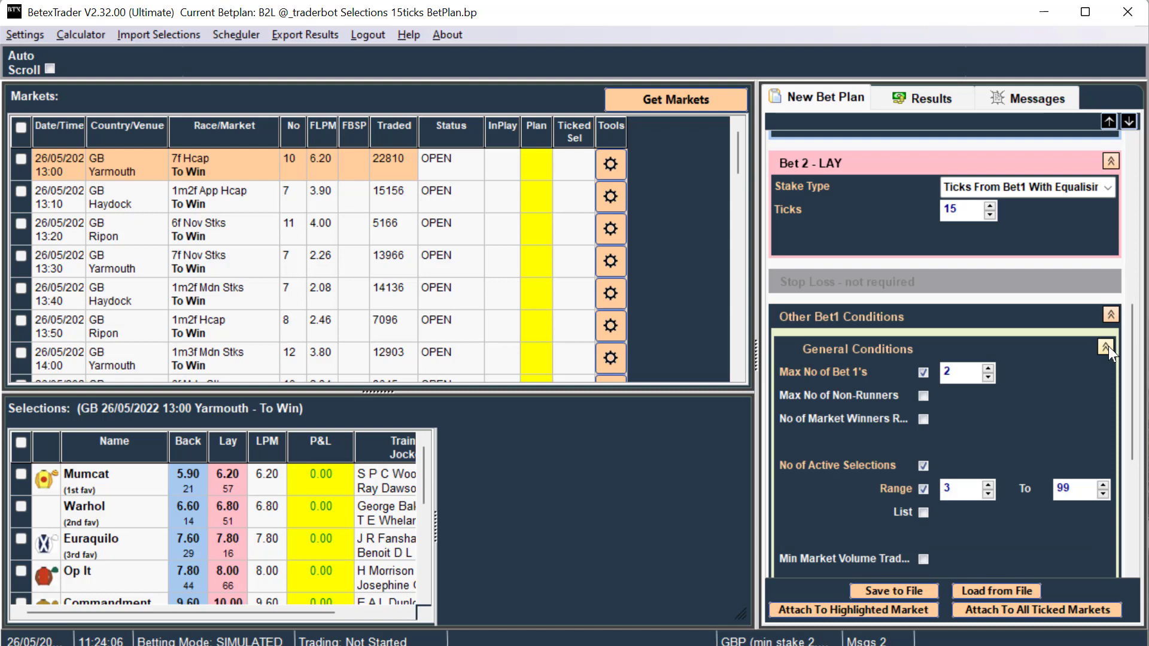
scroll(1076, 357, down, 4)
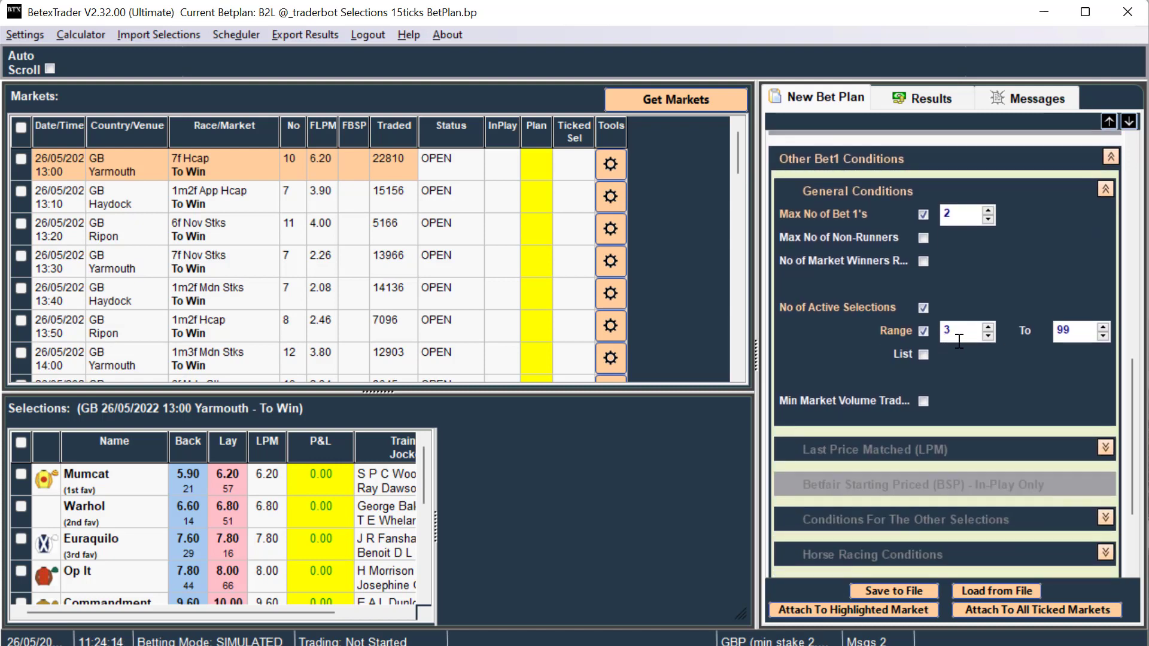
scroll(972, 340, down, 3)
scroll(985, 353, down, 1)
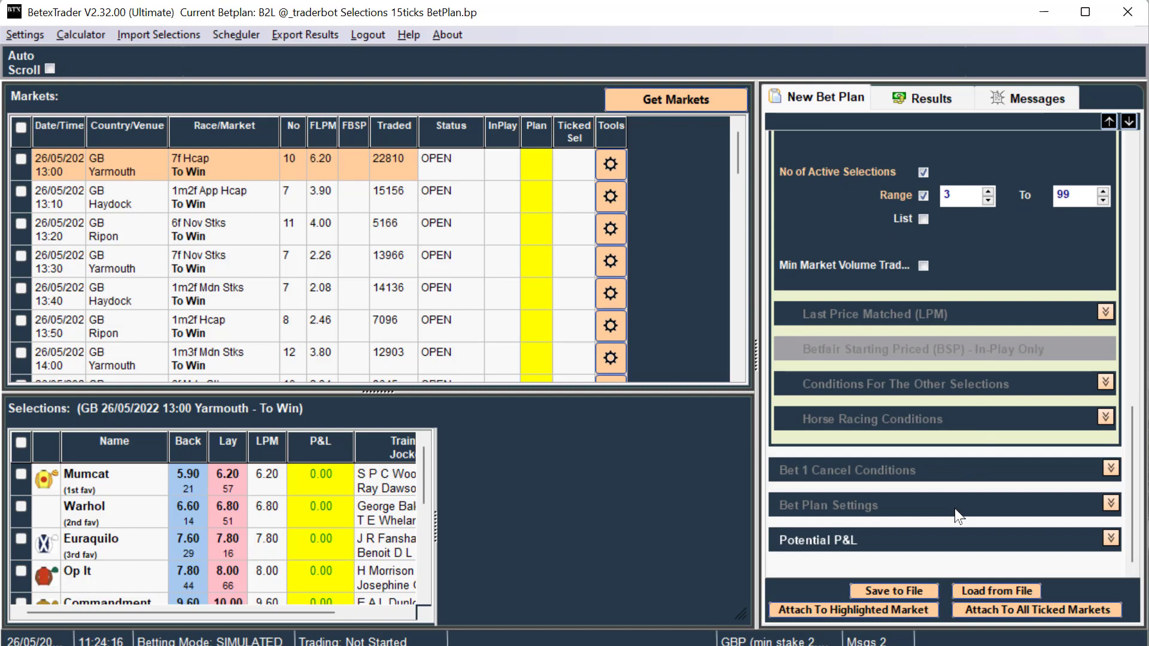
scroll(971, 462, up, 15)
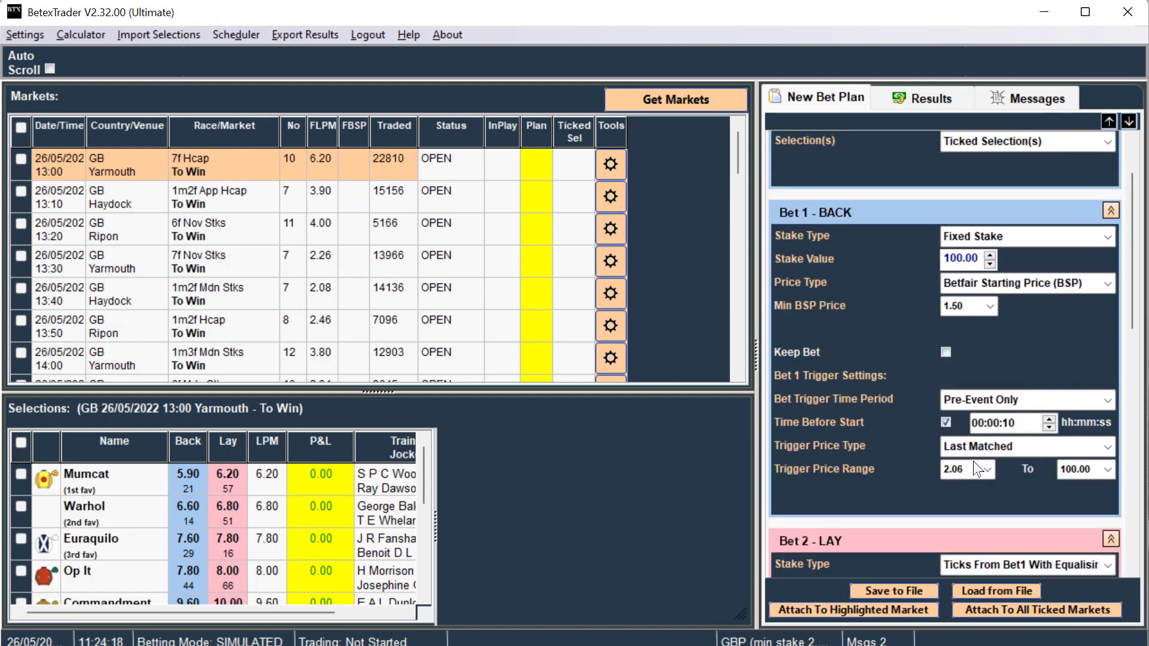
scroll(974, 418, up, 3)
click(1110, 147)
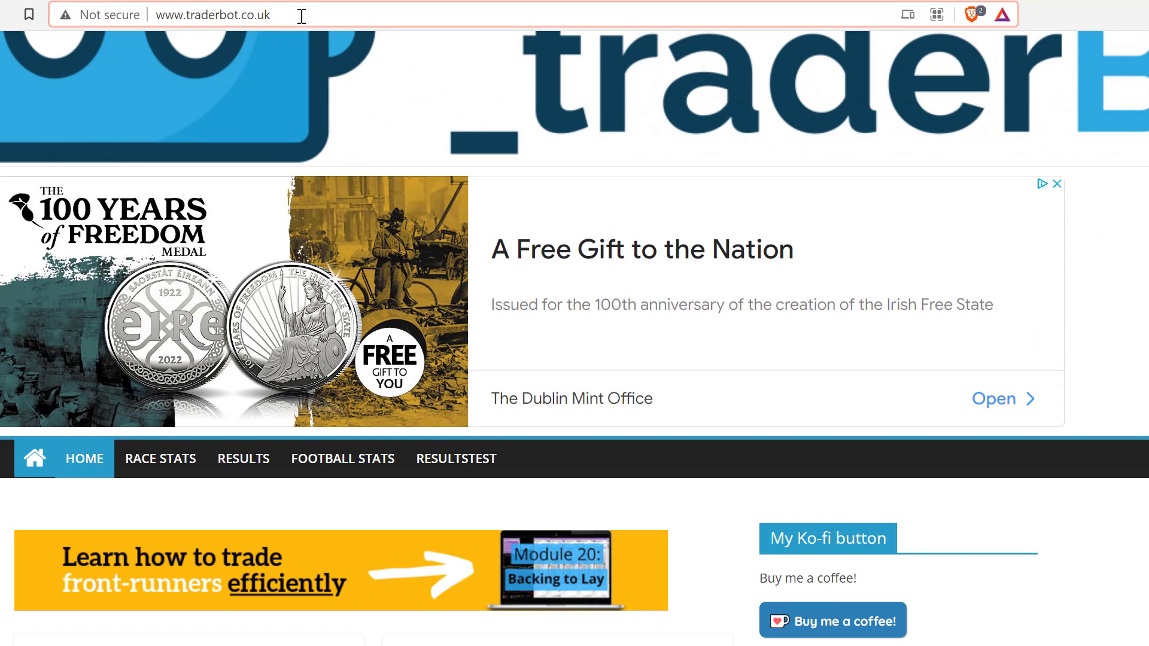
Open traderbot.co.uk's 26/05/2022 race summary and scroll its Top 10 under 50% BSP table
click(264, 15)
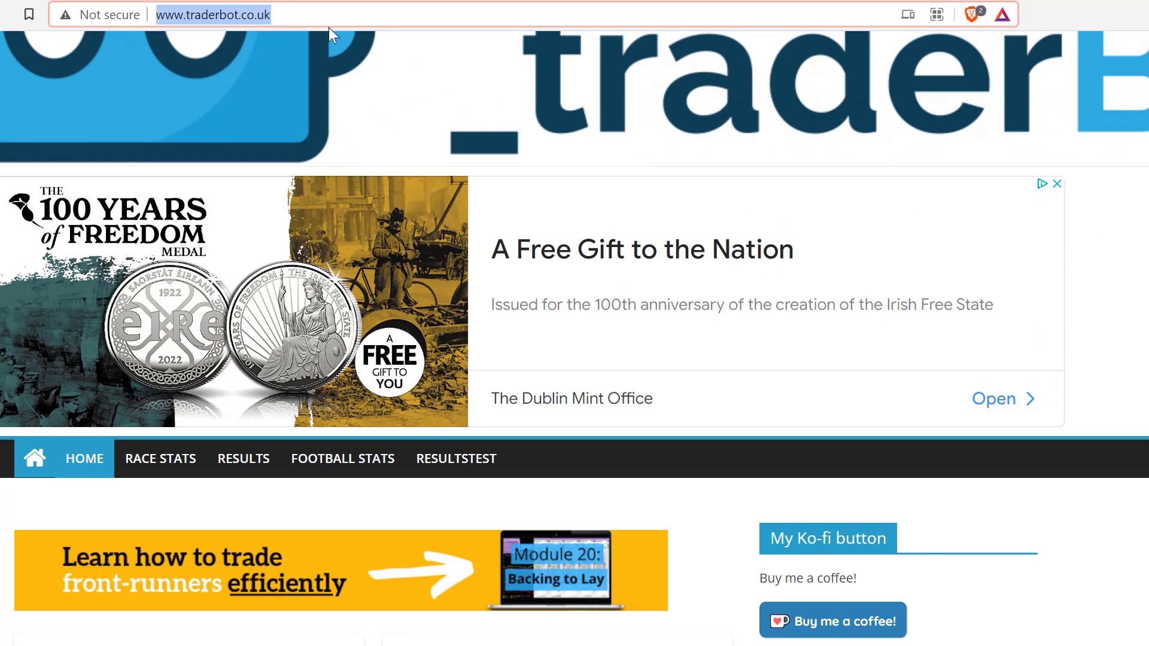
scroll(490, 174, down, 6)
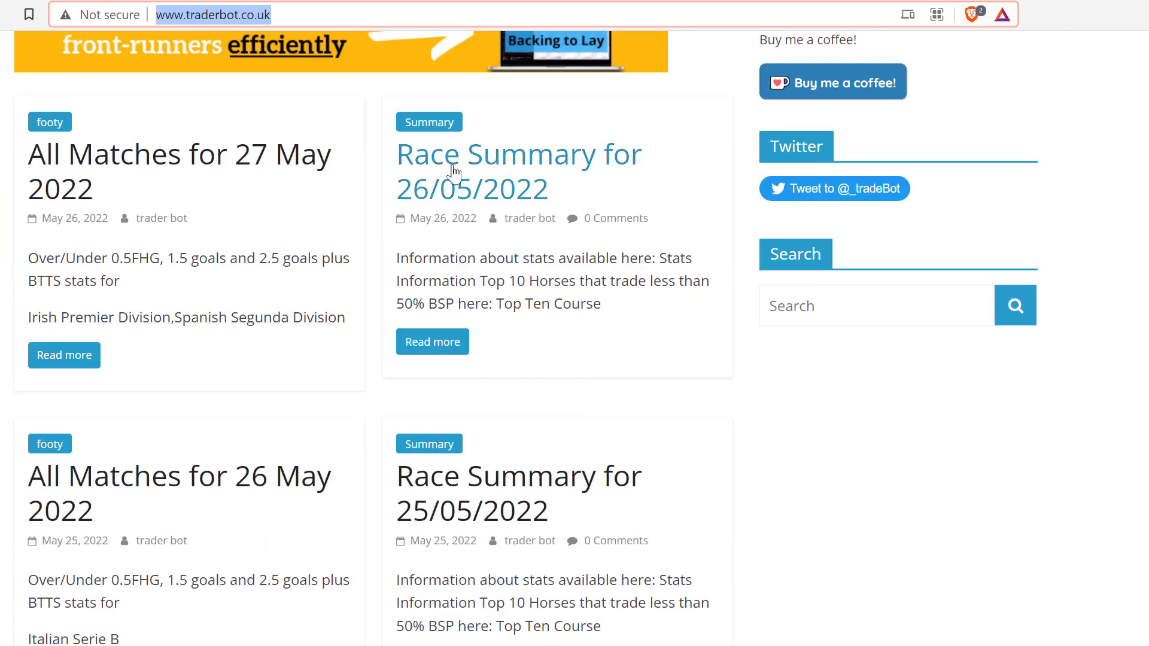
click(453, 171)
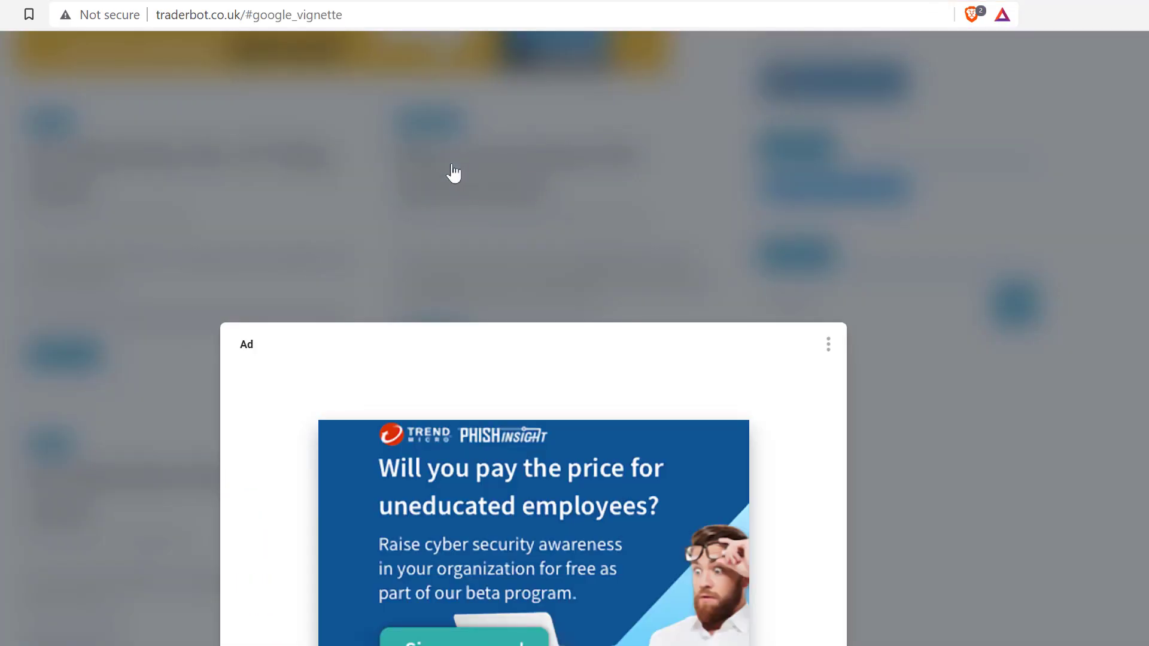
click(450, 169)
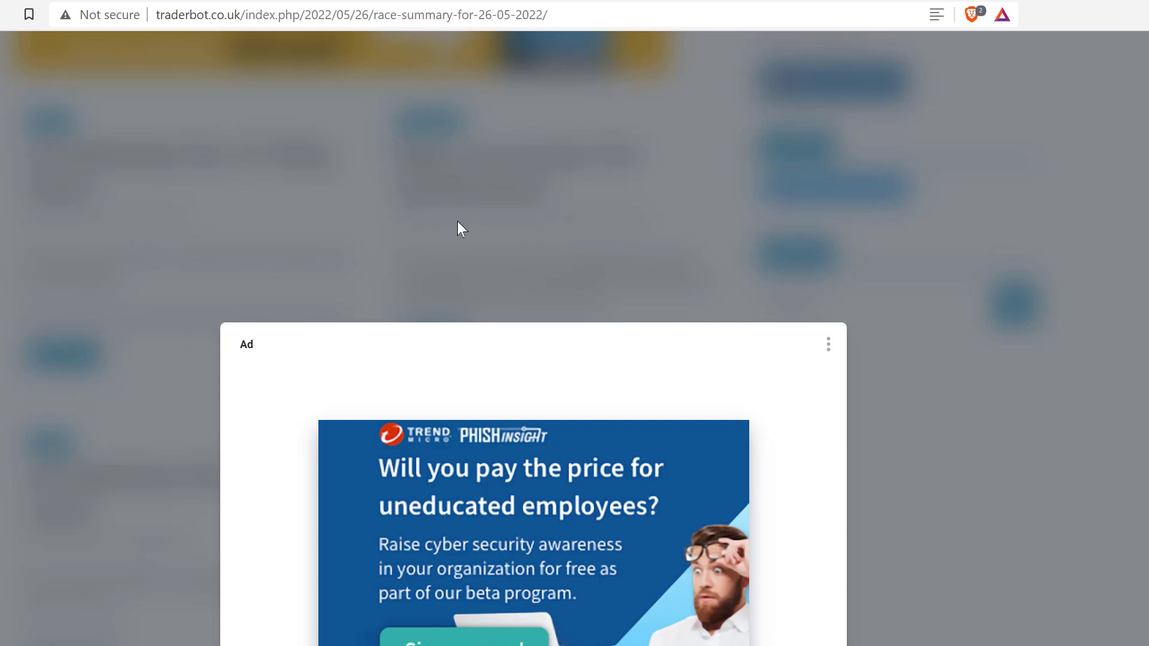
scroll(544, 229, down, 10)
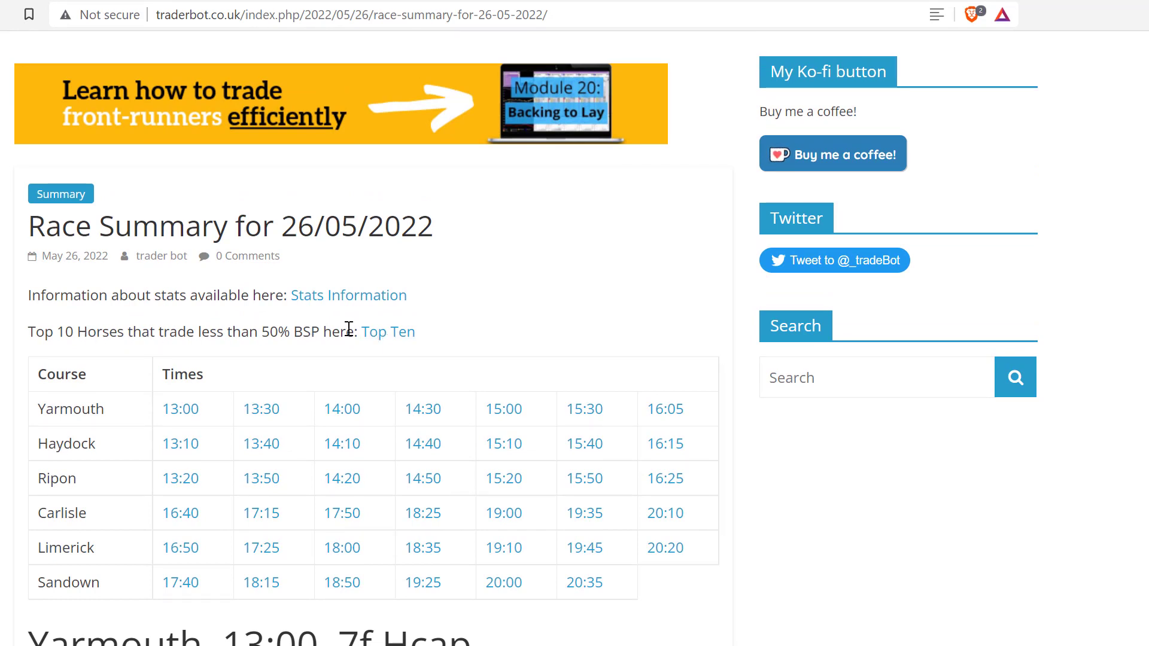
click(394, 336)
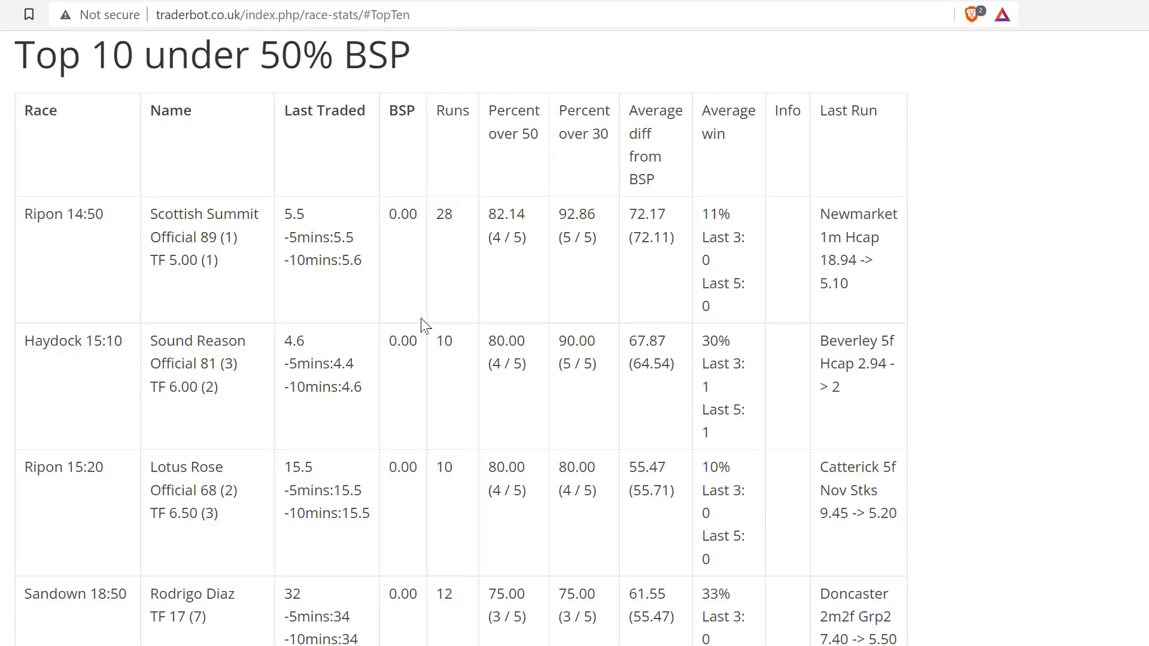
mouse_move(428, 325)
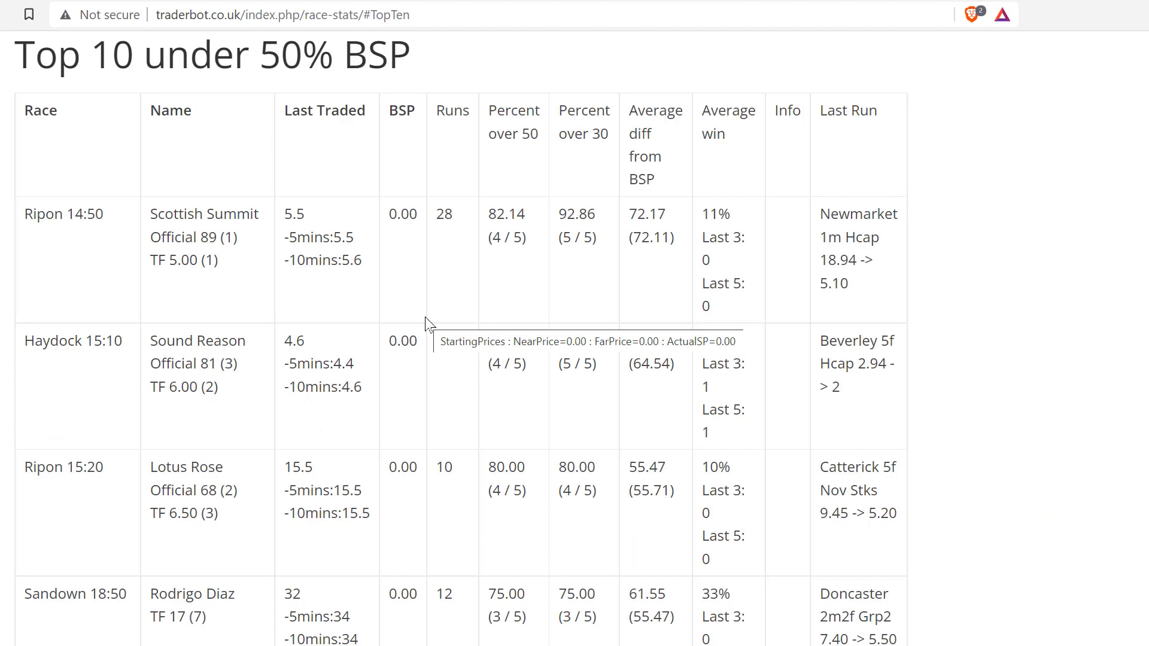
scroll(429, 323, down, 1)
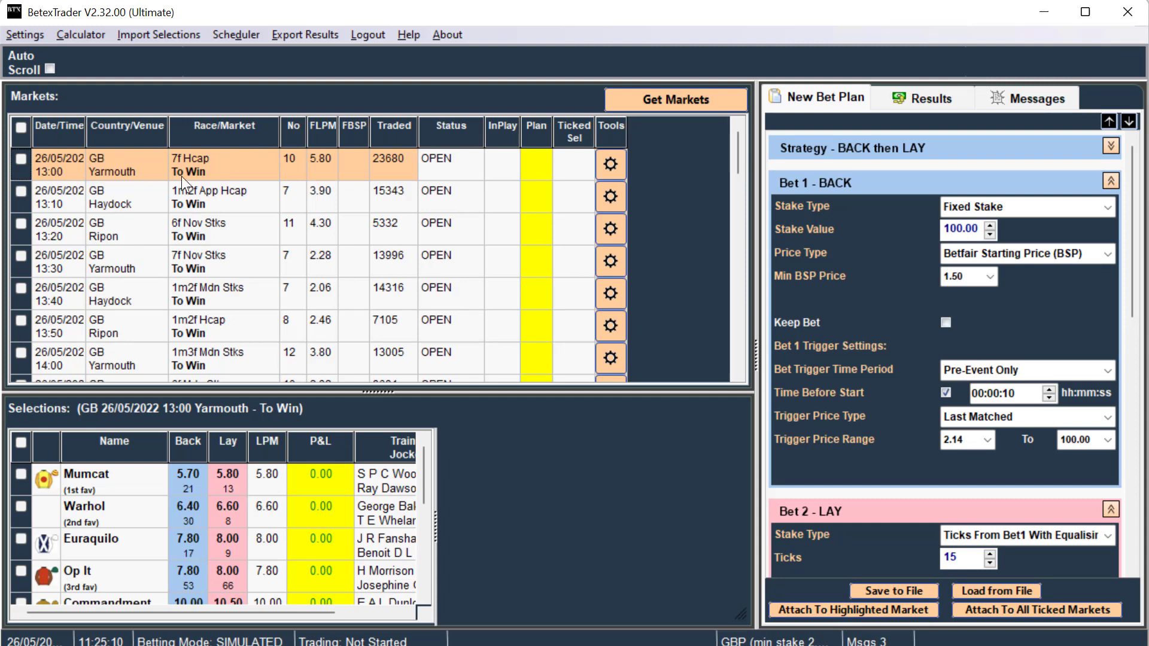
Attach the bet plan to the 14:50 Ripon race with Scottish Summit ticked
scroll(177, 184, down, 3)
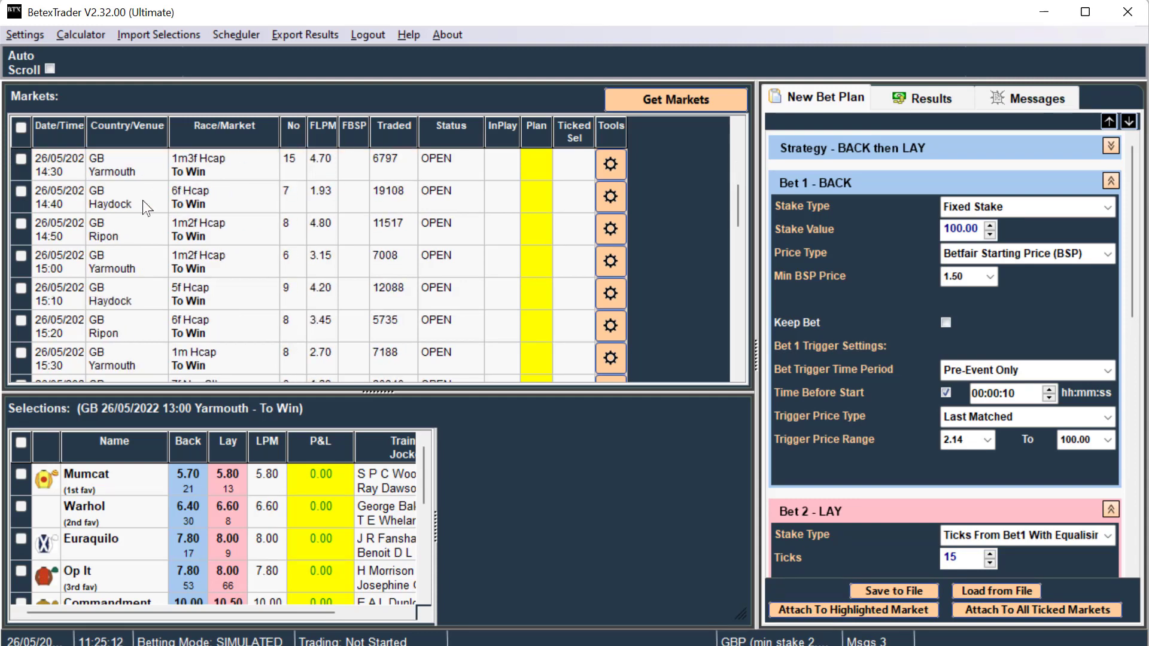
click(122, 233)
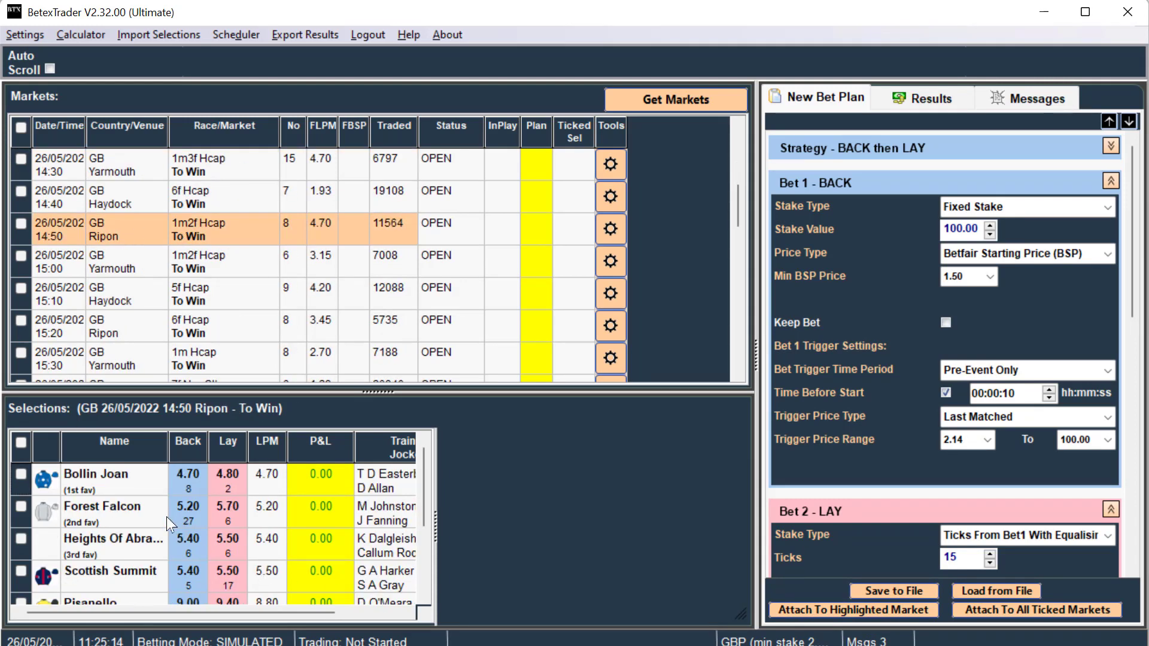
scroll(149, 520, down, 1)
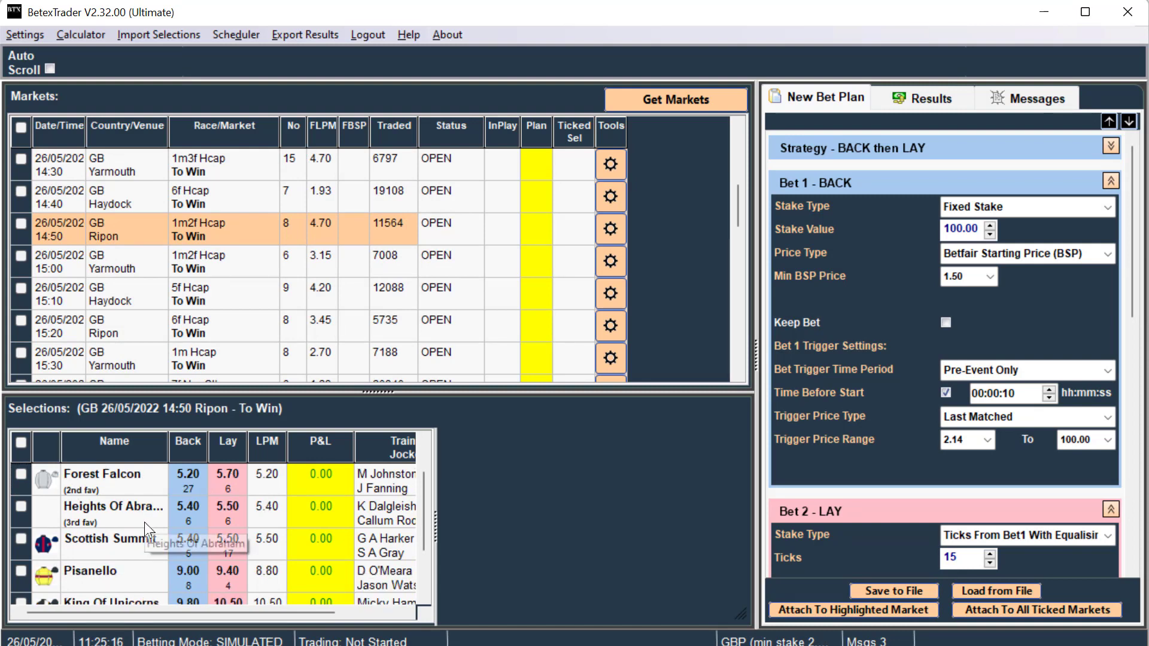
click(21, 539)
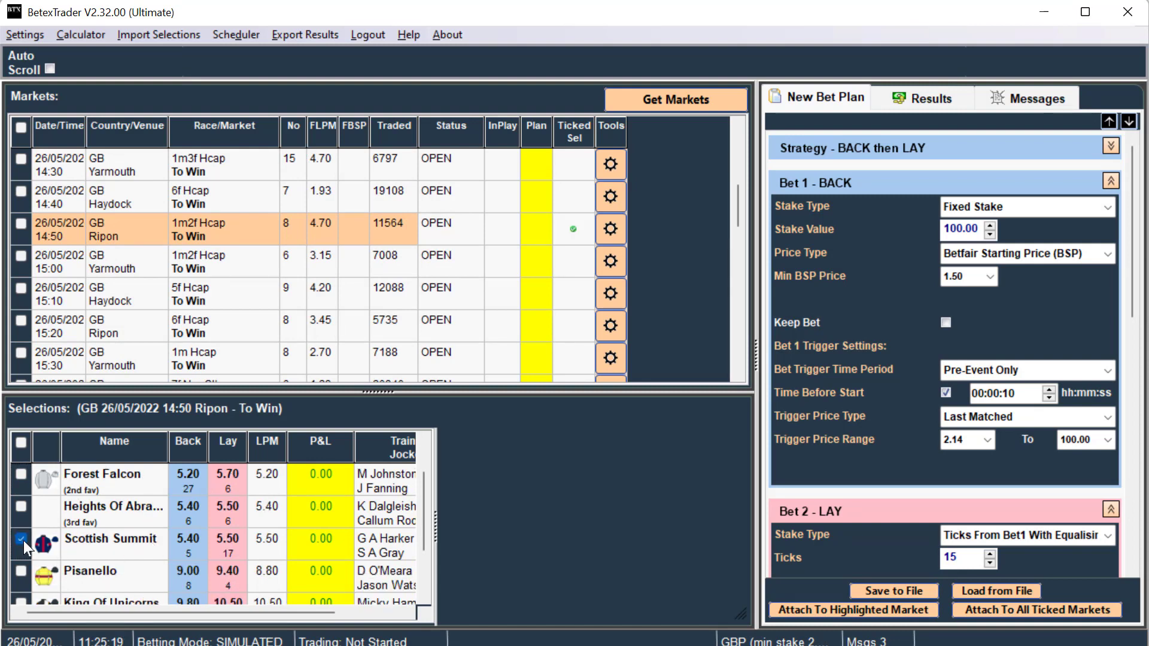
click(816, 610)
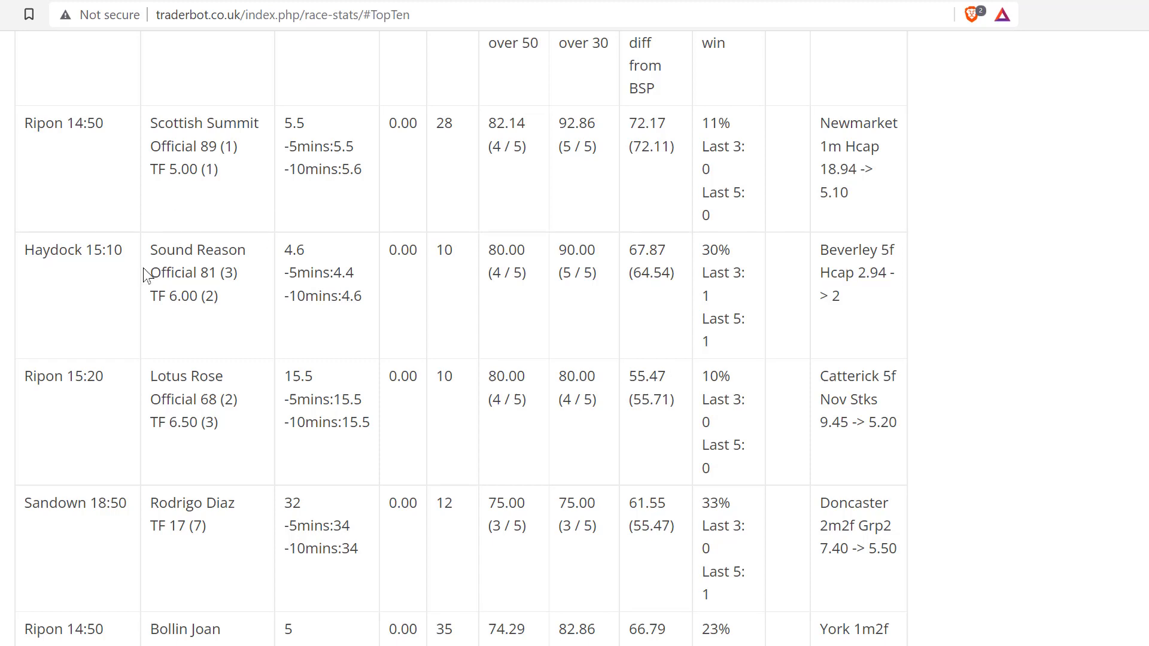
Attach the bet plan to Haydock 15:10 with Sound Reason ticked
scroll(148, 272, down, 1)
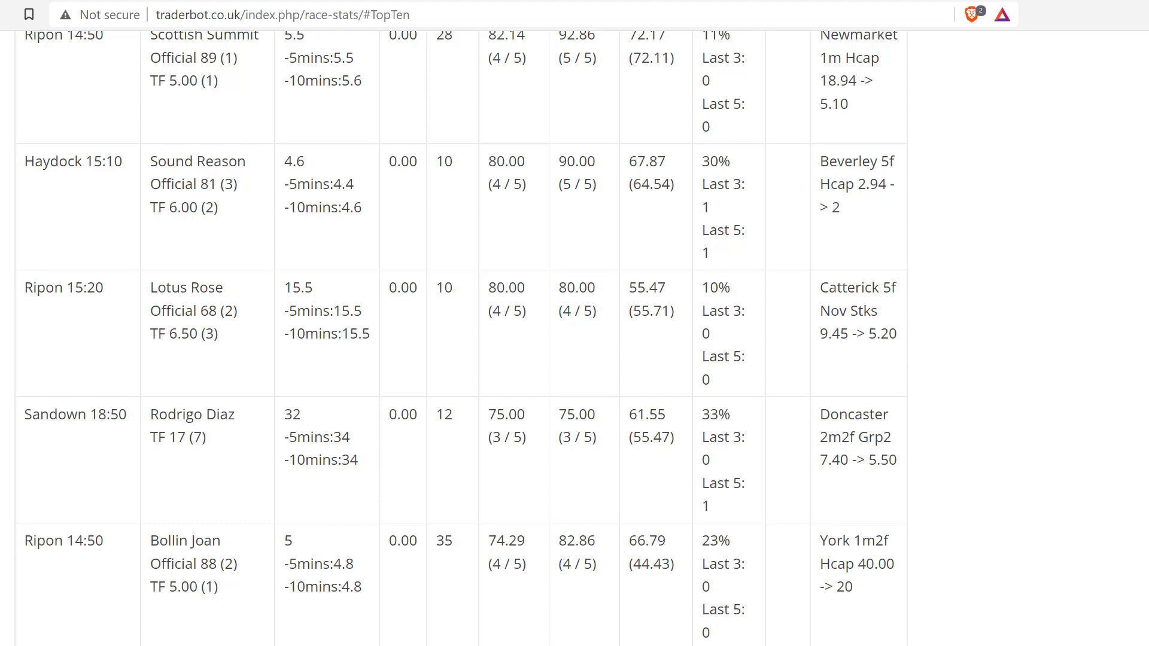
key(alt+Tab)
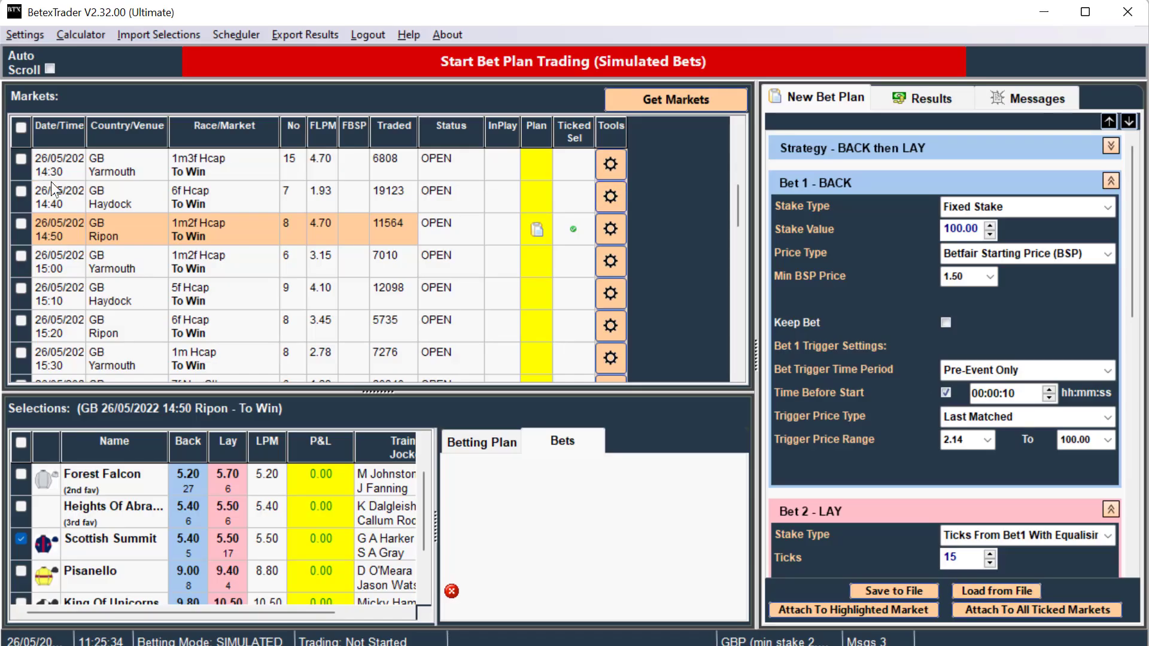
click(131, 296)
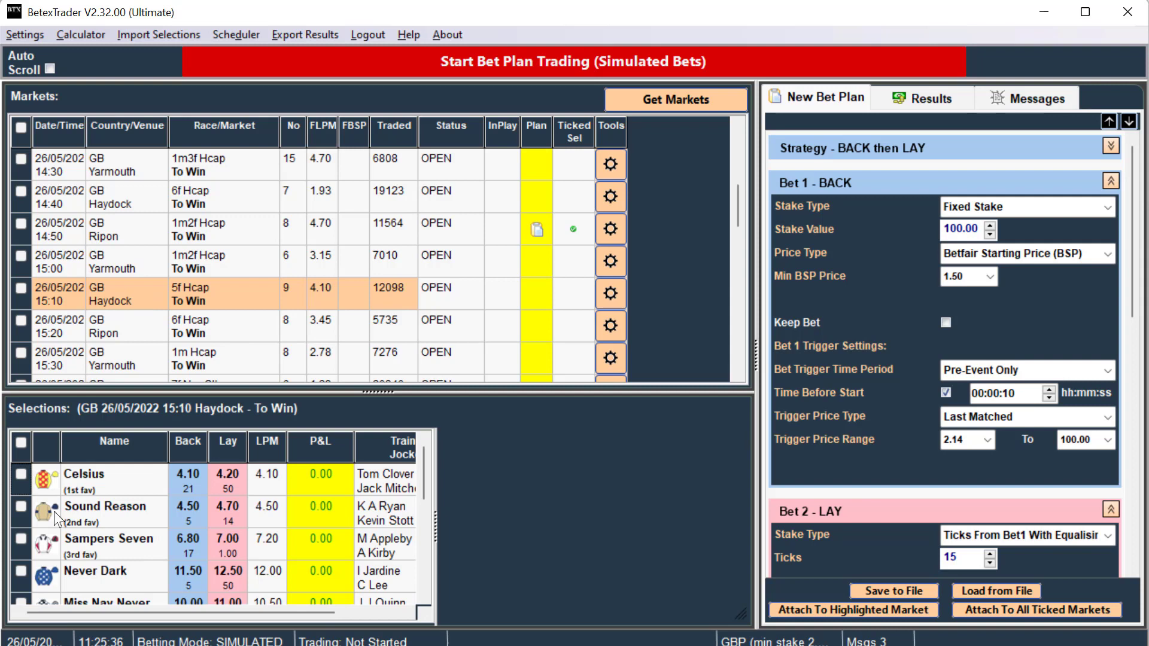
click(21, 506)
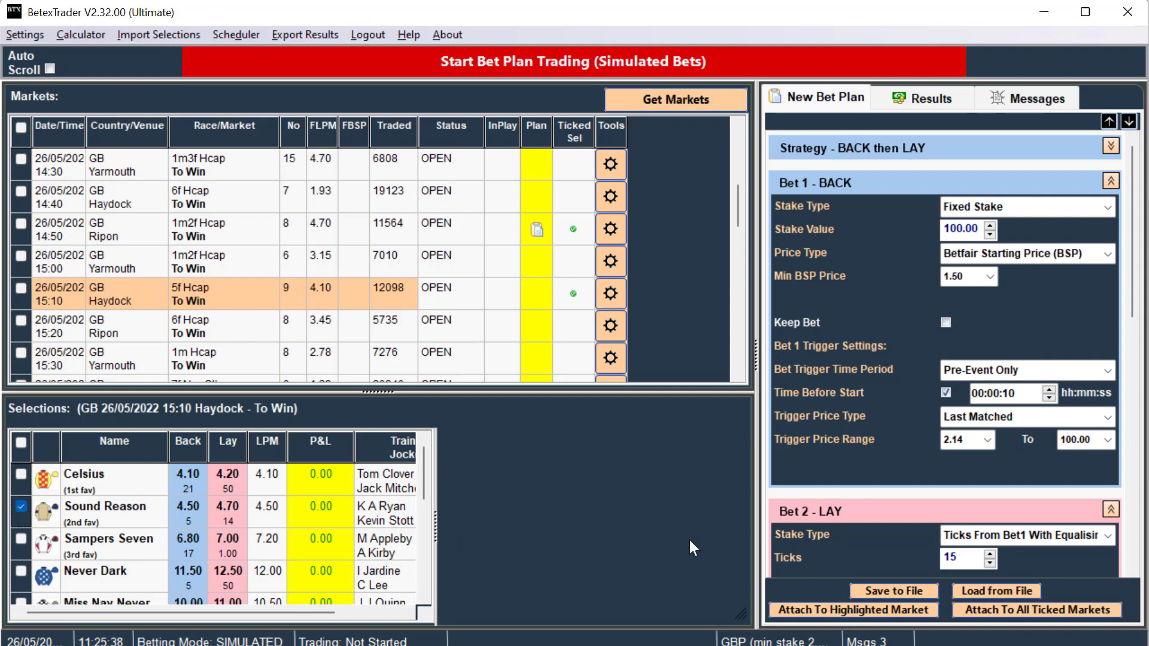
click(813, 609)
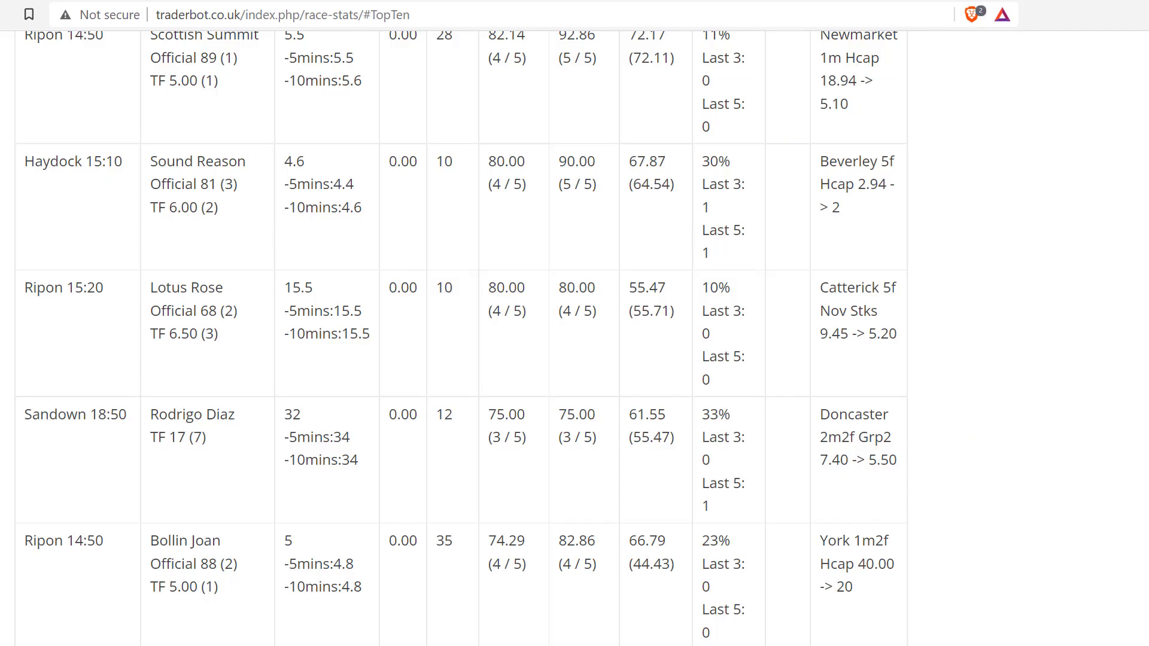
Tick Lotus Rose as the runner in the 15:20 Ripon race
scroll(239, 257, down, 3)
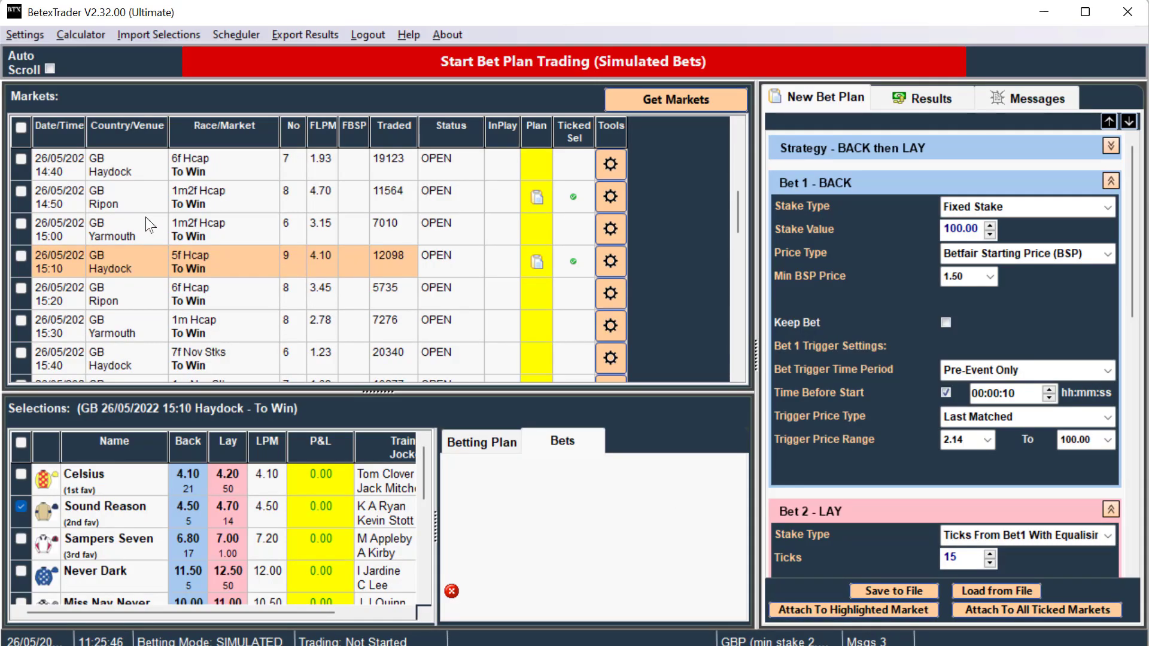
scroll(146, 217, down, 1)
click(122, 263)
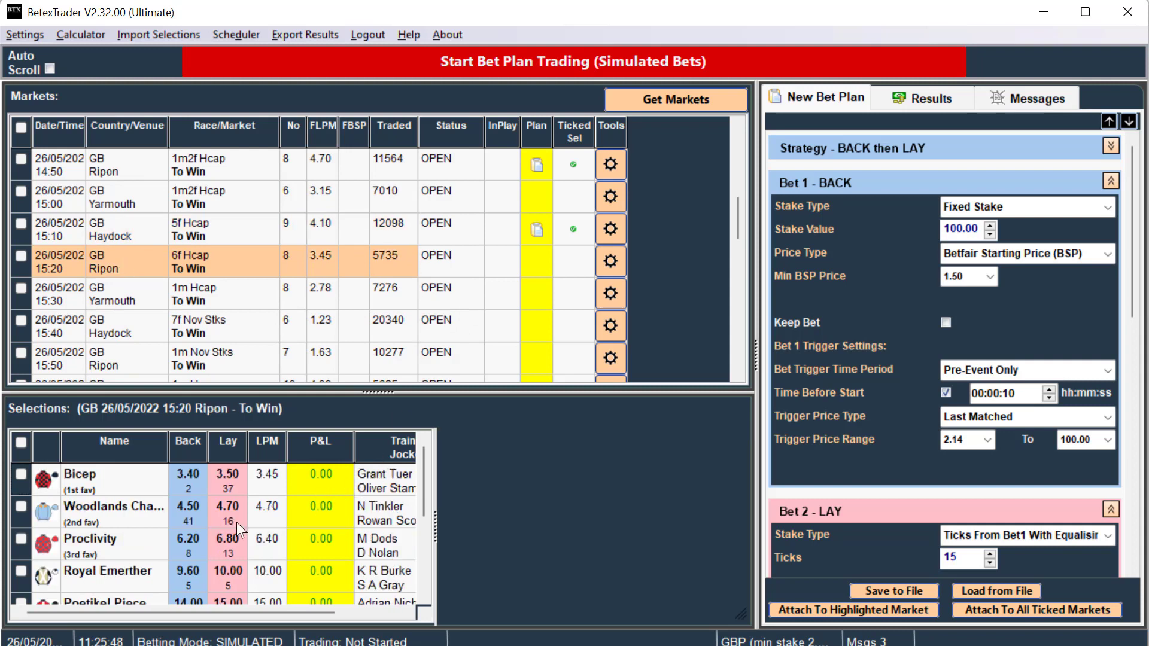
scroll(236, 522, down, 4)
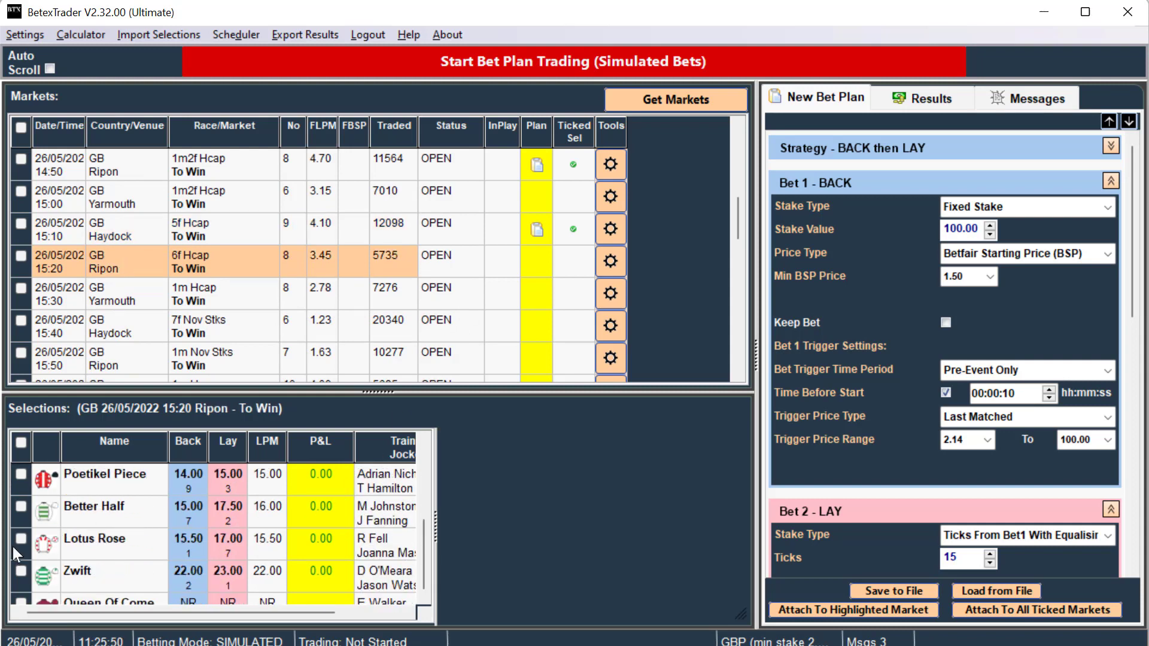
click(21, 539)
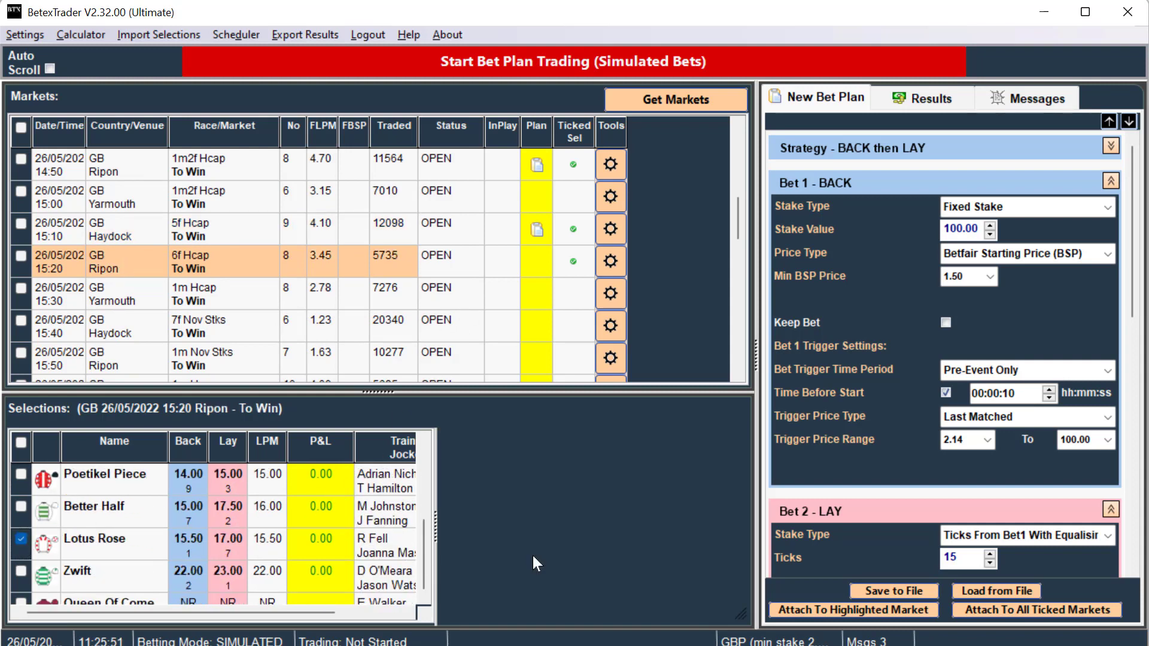
Attach the bet plan to the 15:20 Ripon race
click(817, 609)
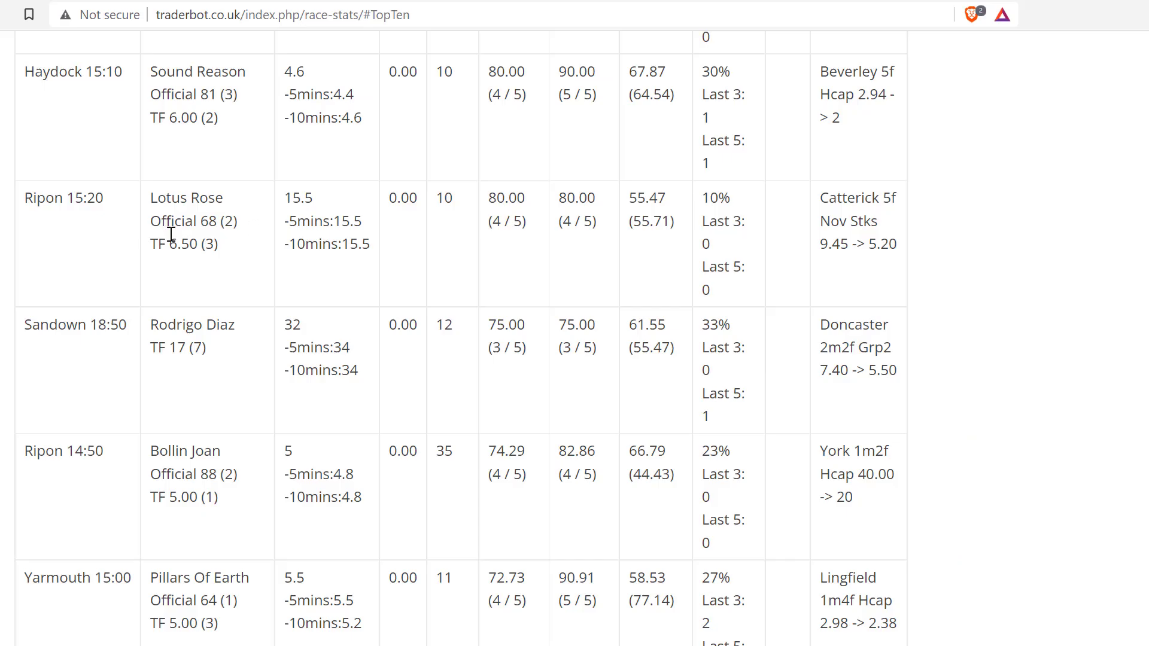
scroll(171, 235, down, 3)
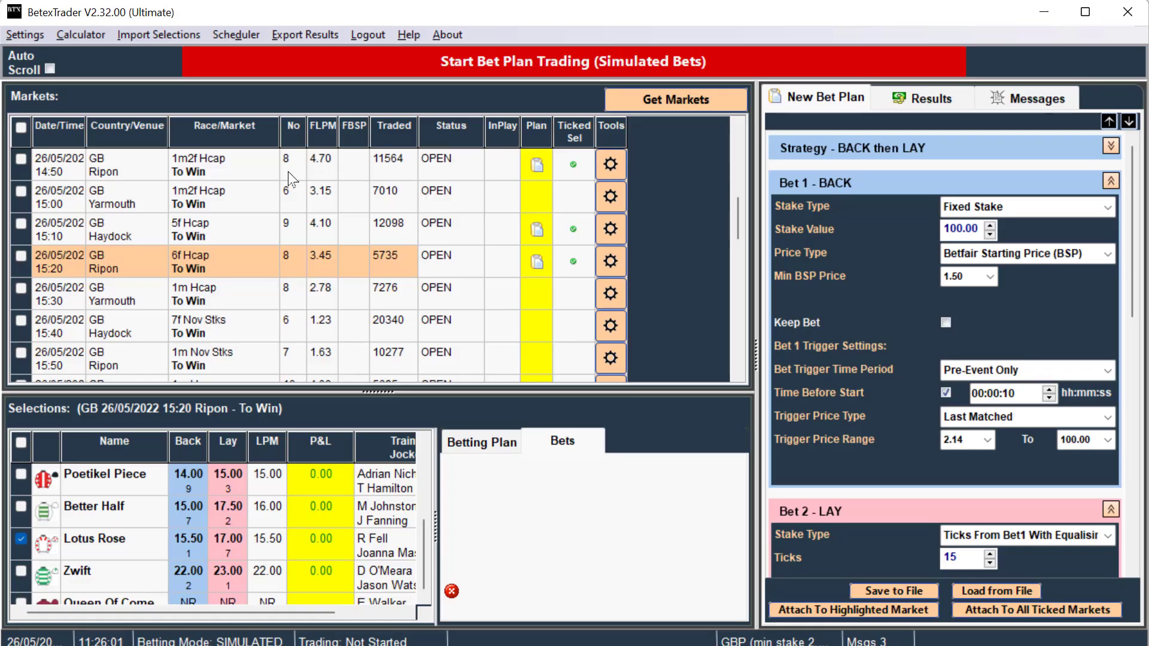
scroll(224, 221, down, 8)
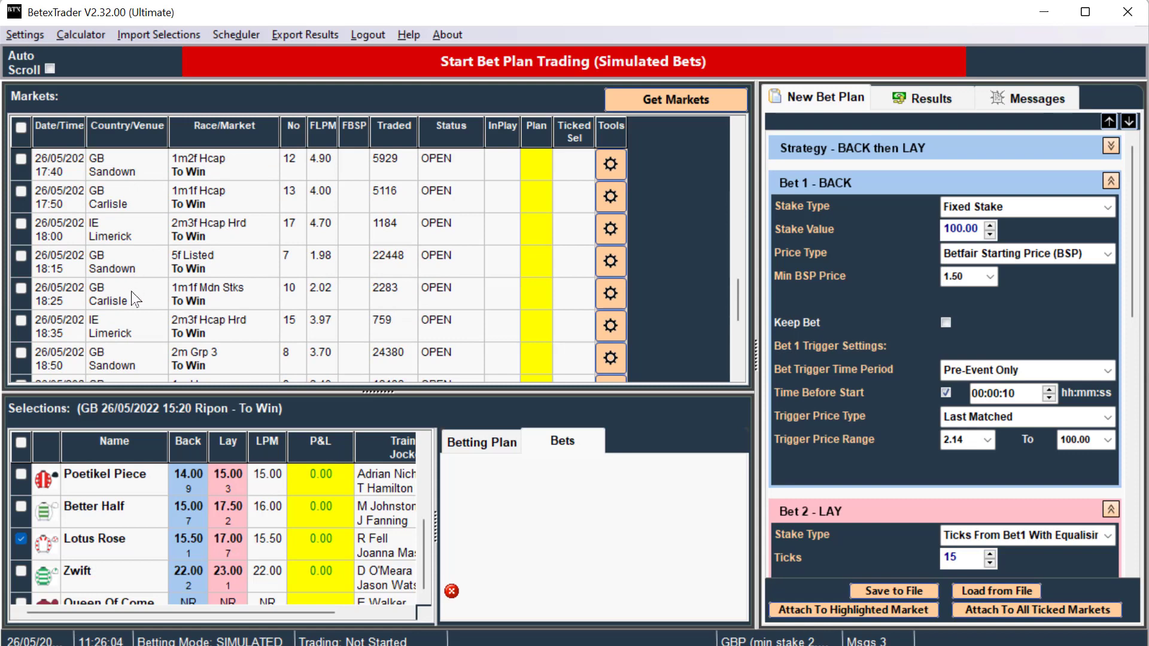
scroll(135, 299, down, 1)
Attach the bet plan to Sandown 18:50 with Rodrigo Diaz ticked
click(133, 328)
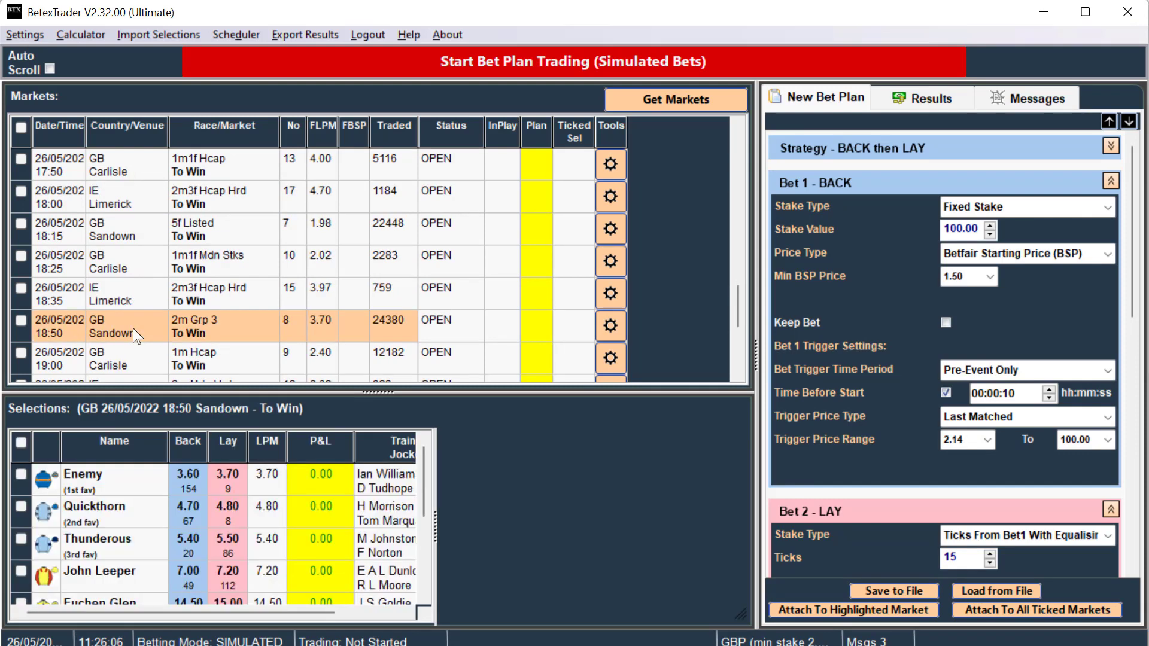
scroll(140, 548, down, 1)
scroll(140, 540, down, 4)
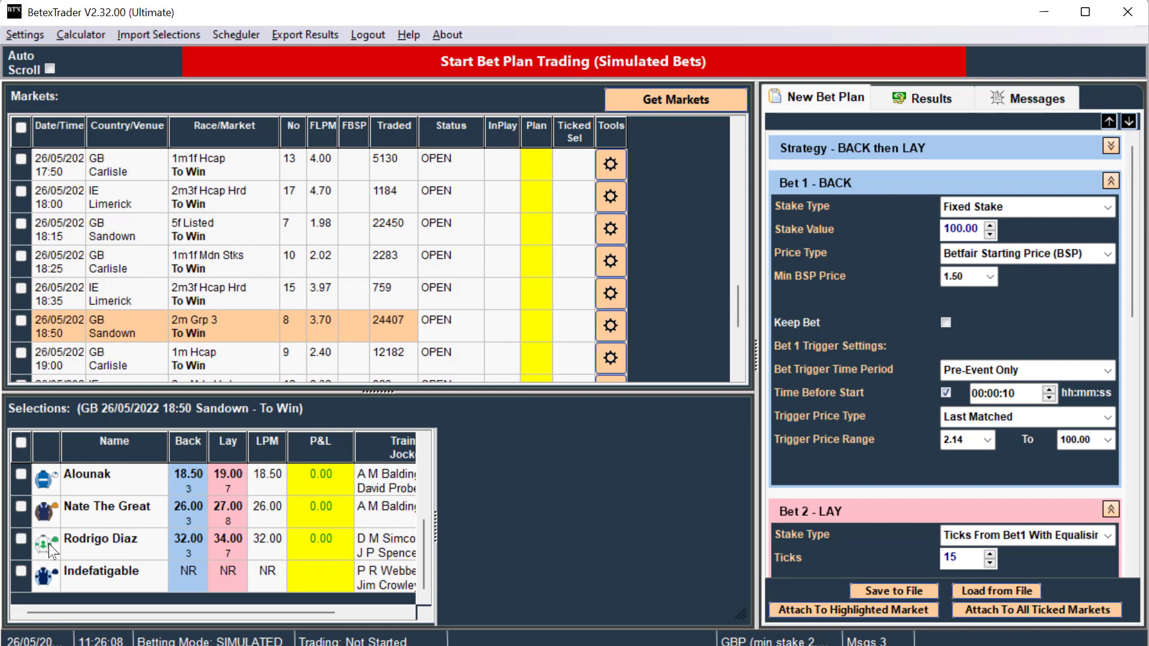
click(22, 540)
click(795, 609)
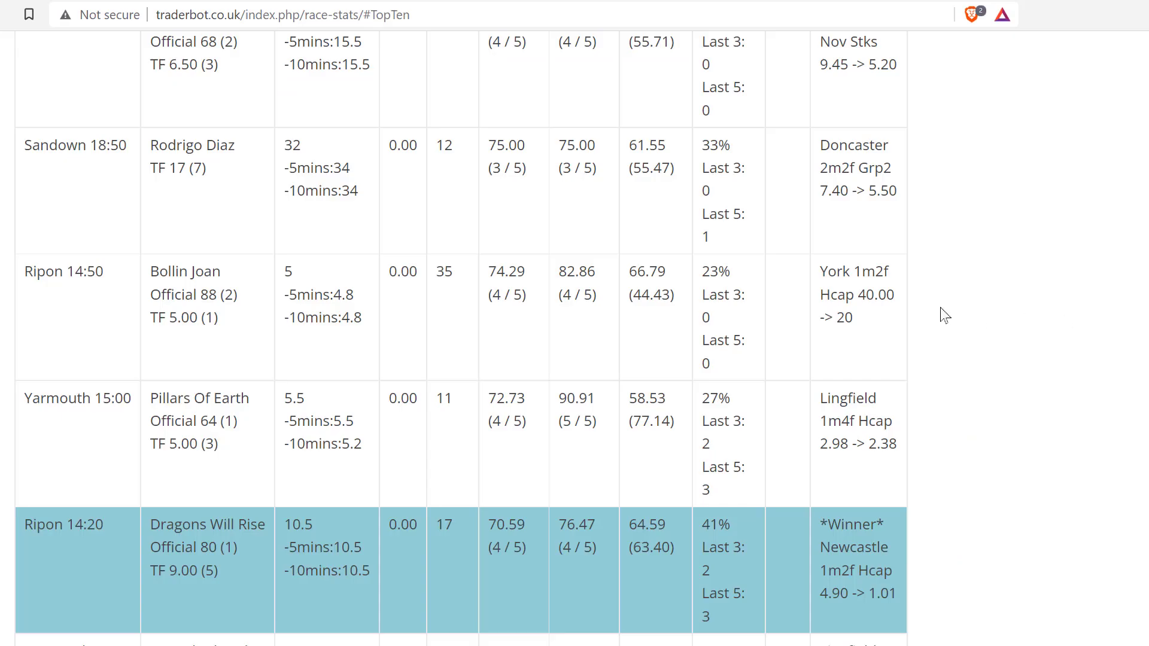
Add Bollin Joan as a second ticked runner in the 14:50 Ripon race
scroll(236, 236, down, 3)
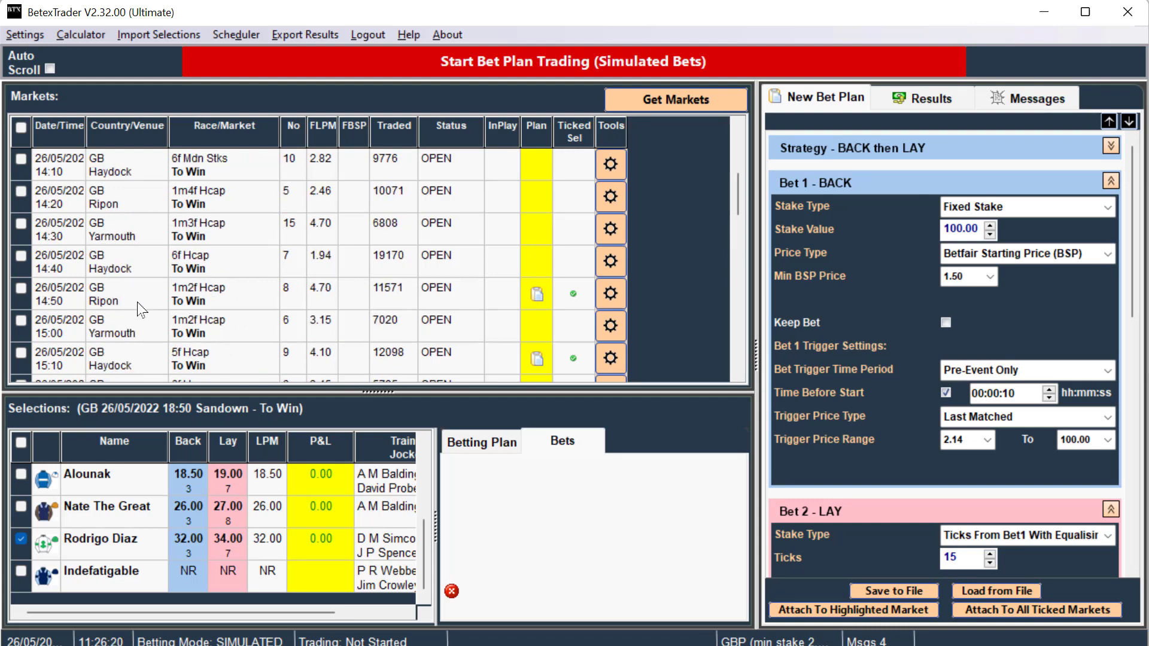
click(132, 293)
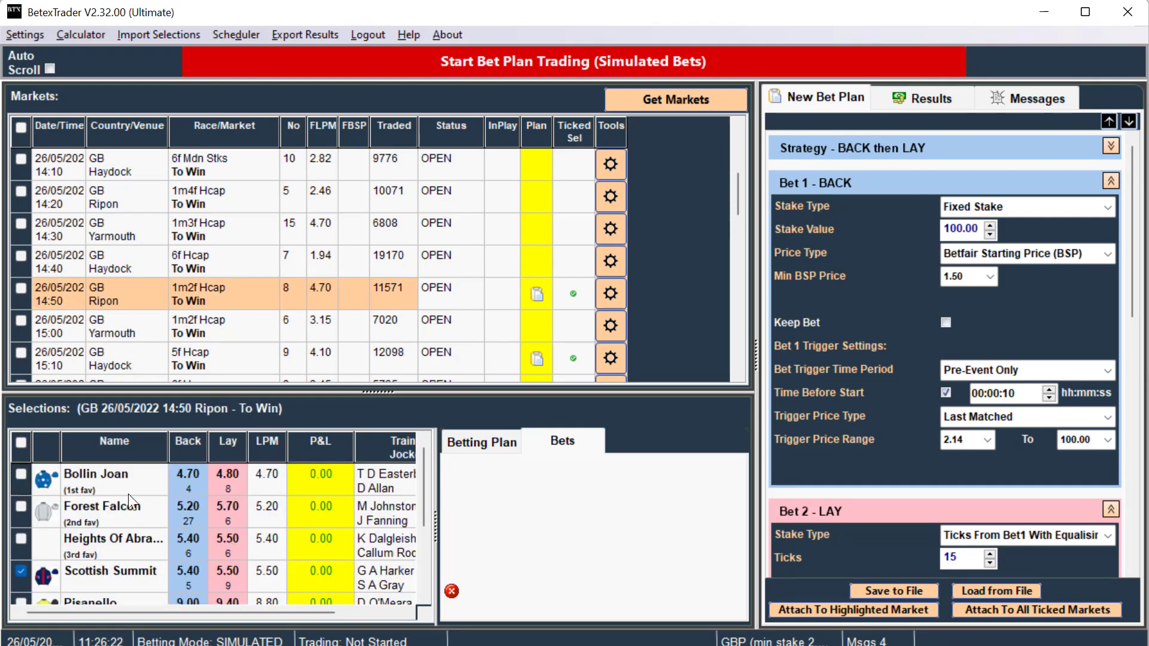
click(20, 475)
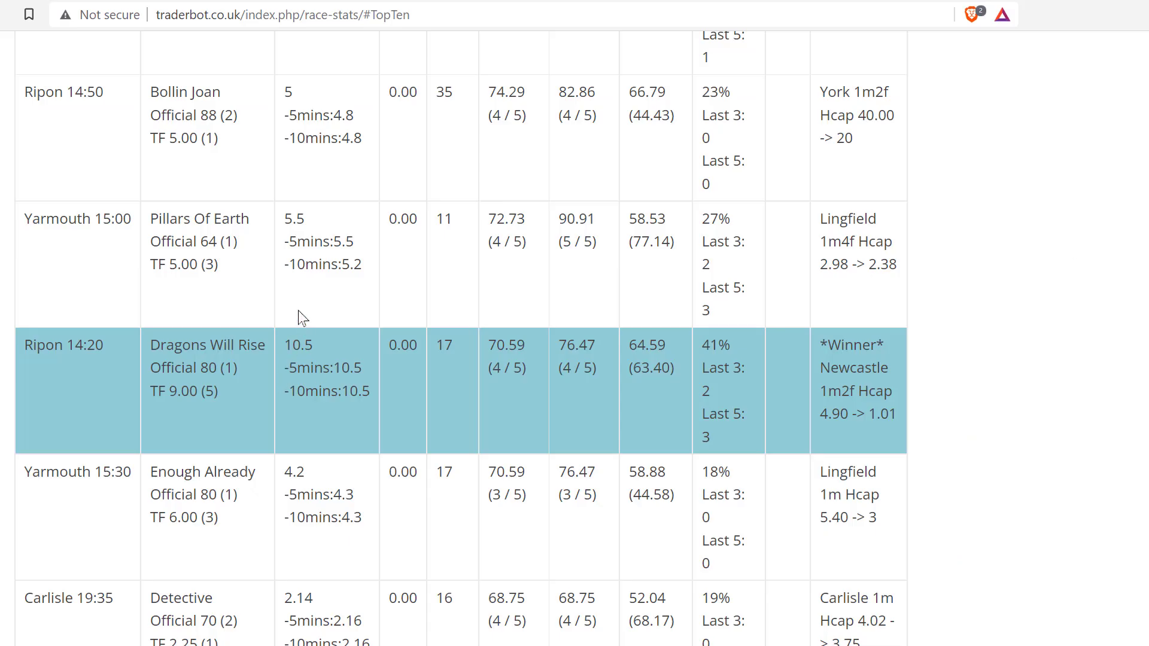
Attach the bet plan to Yarmouth 15:00 with Pillars Of Earth ticked
scroll(297, 276, down, 1)
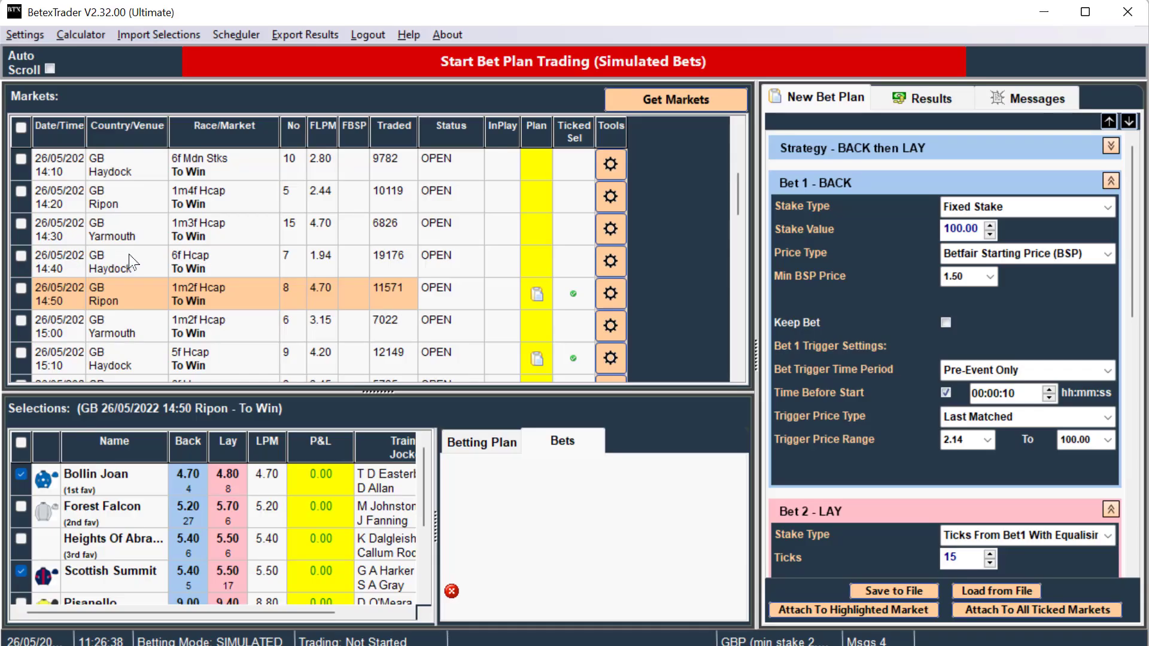
click(129, 256)
click(124, 294)
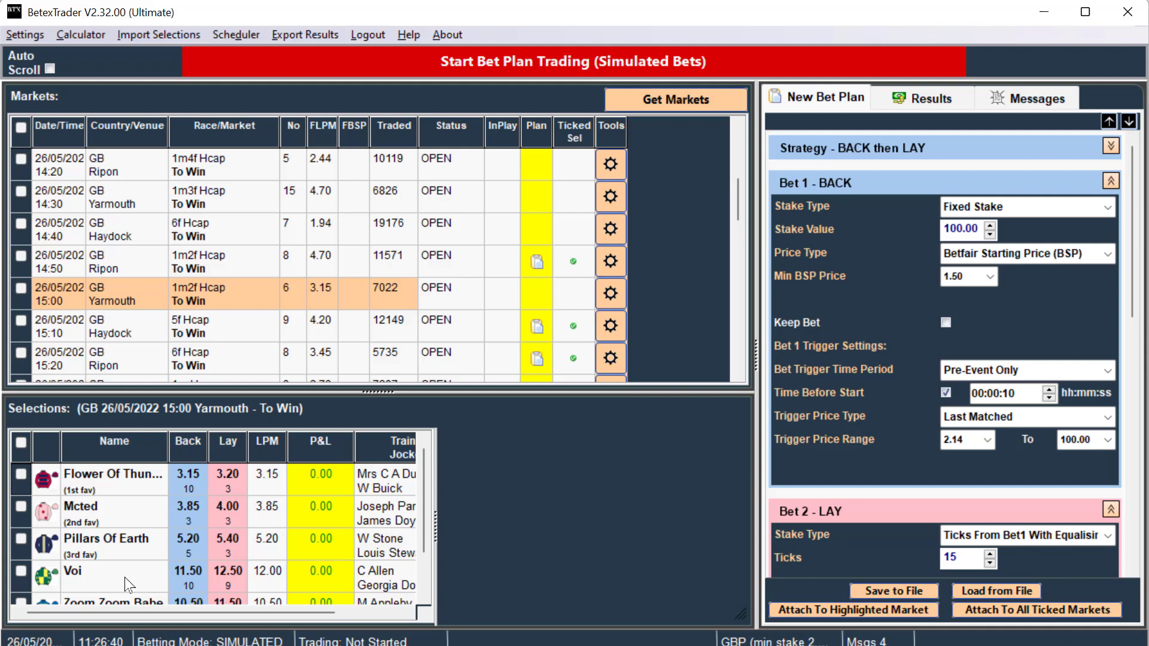
click(20, 538)
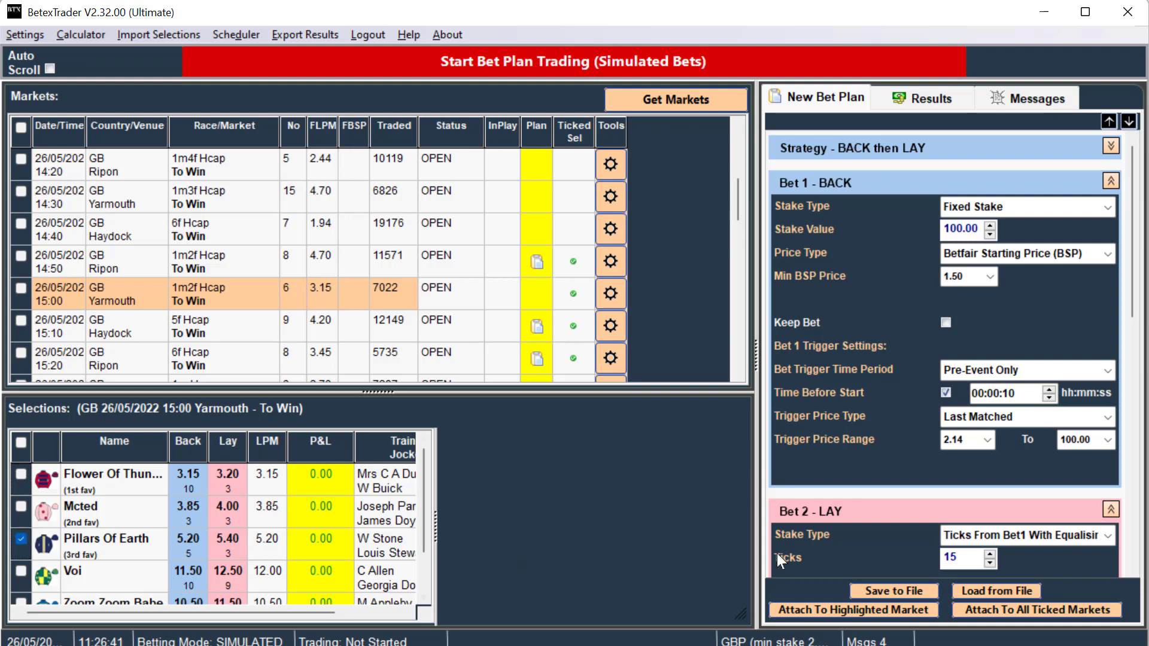
click(824, 611)
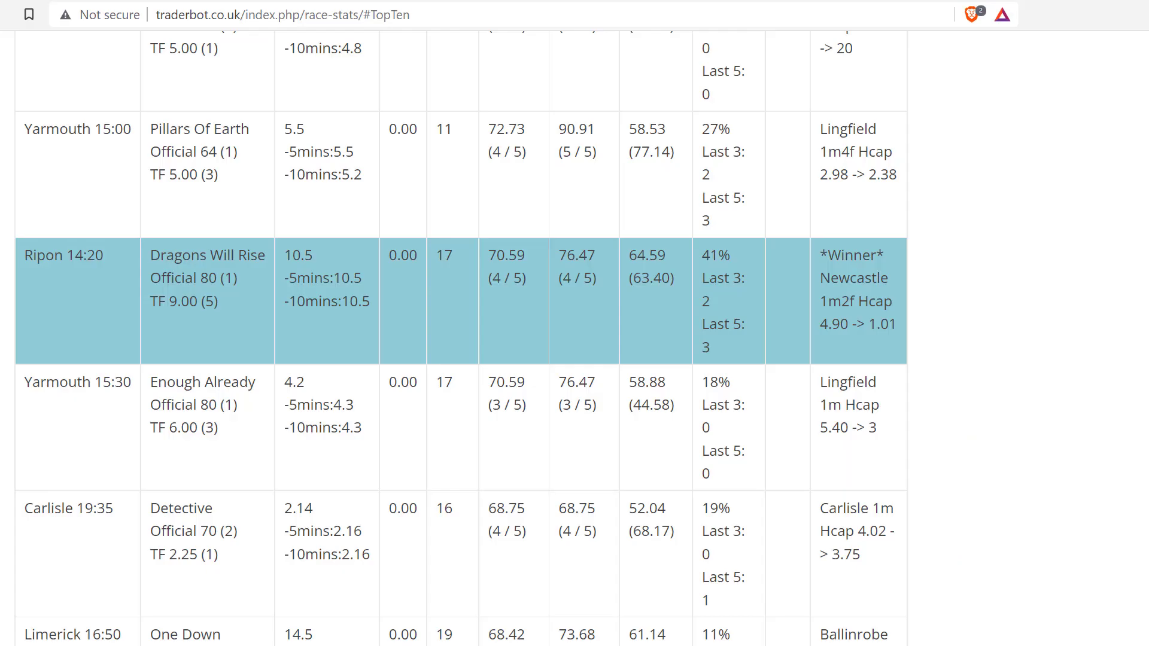
Attach the bet plan to Ripon 14:20 with Dragons Will Rise ticked
scroll(517, 285, down, 3)
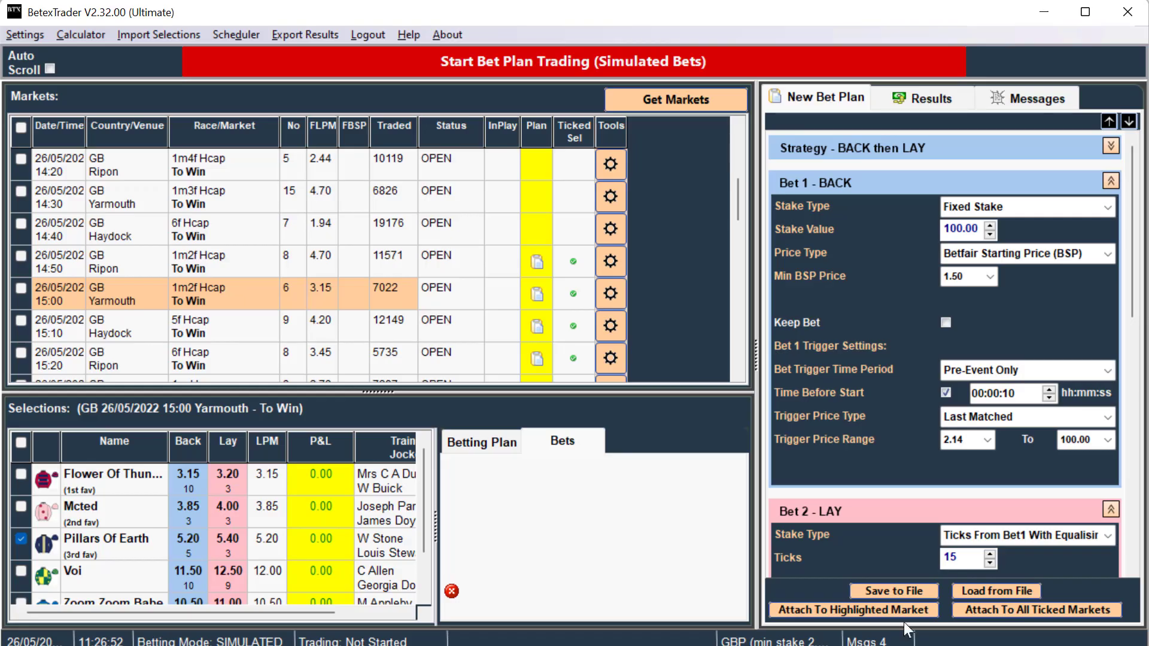
scroll(158, 299, up, 1)
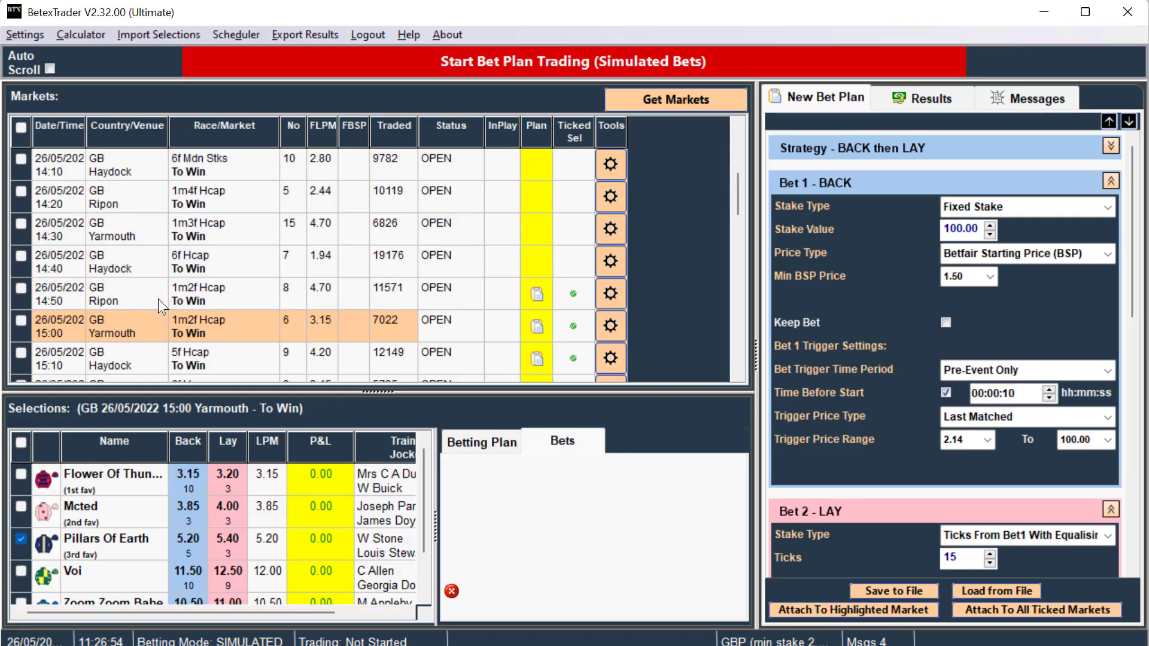
click(129, 197)
scroll(174, 547, down, 1)
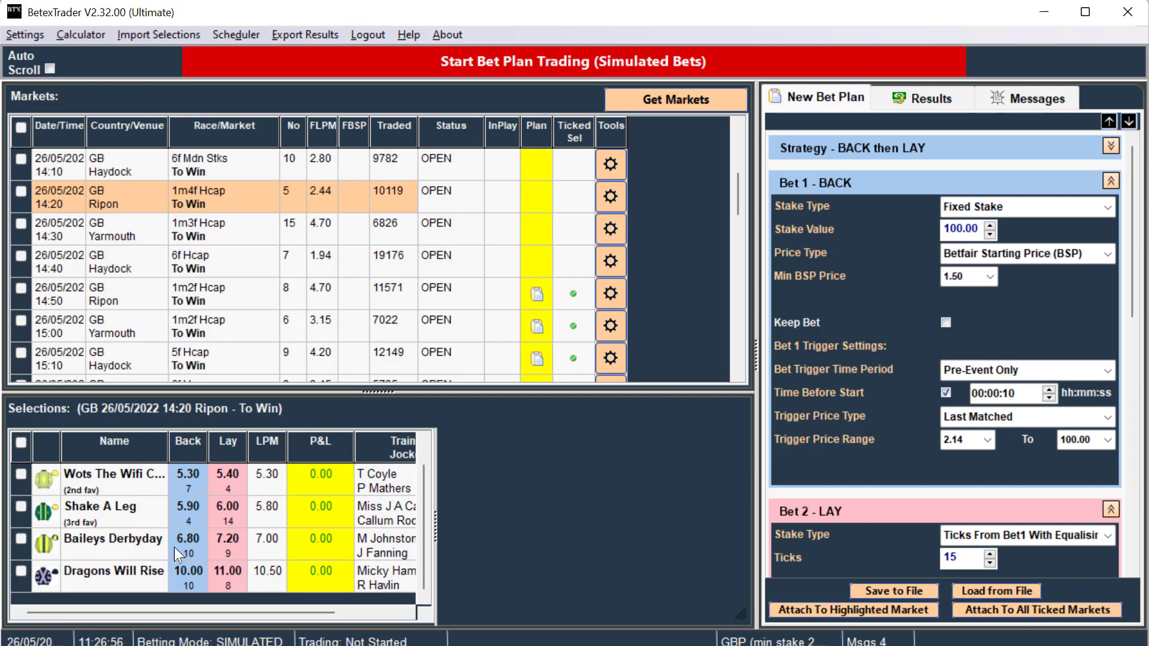
click(21, 572)
click(845, 610)
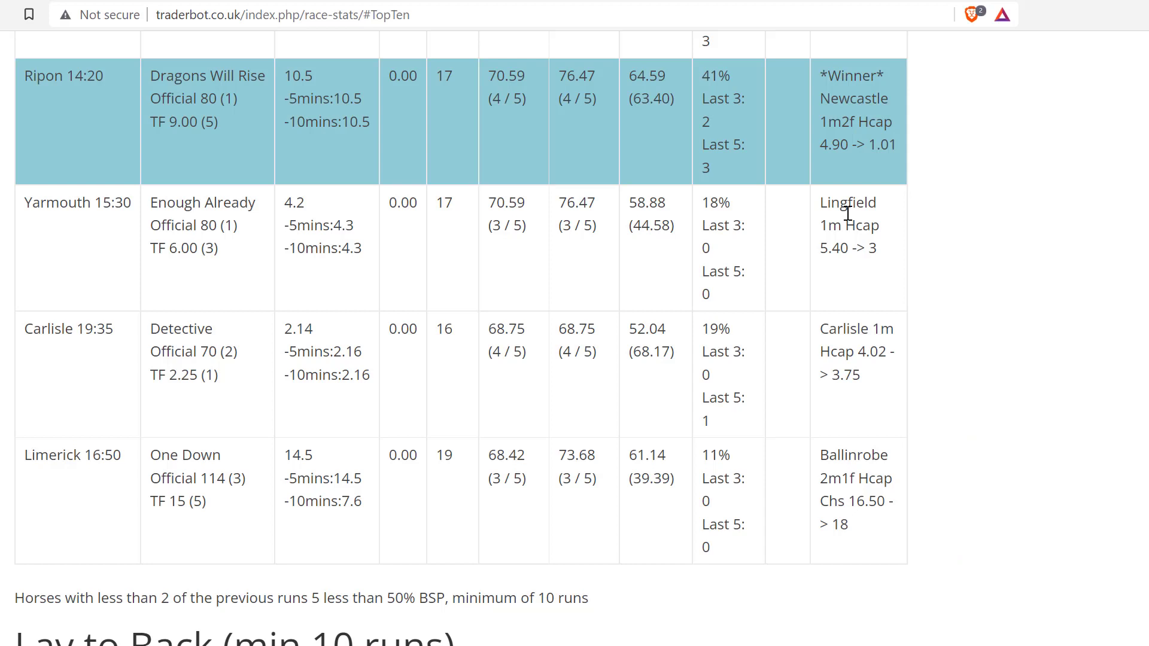
scroll(402, 221, down, 1)
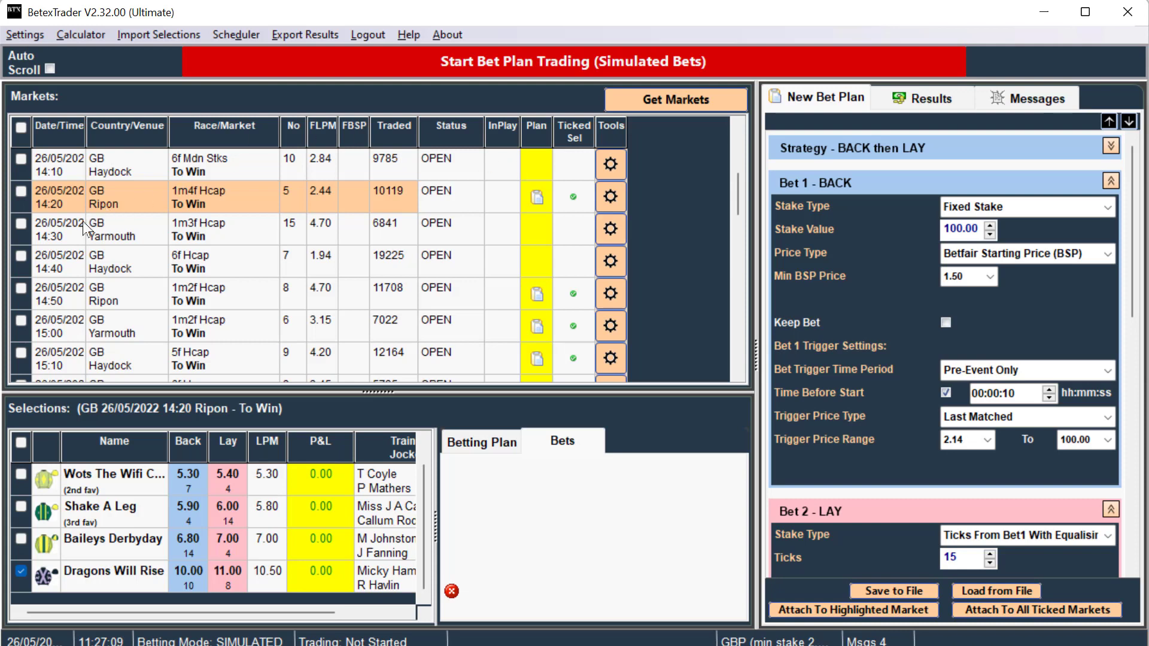
Attach the bet plan to Yarmouth 15:30 with Enough Already ticked
scroll(67, 245, down, 1)
scroll(67, 245, down, 2)
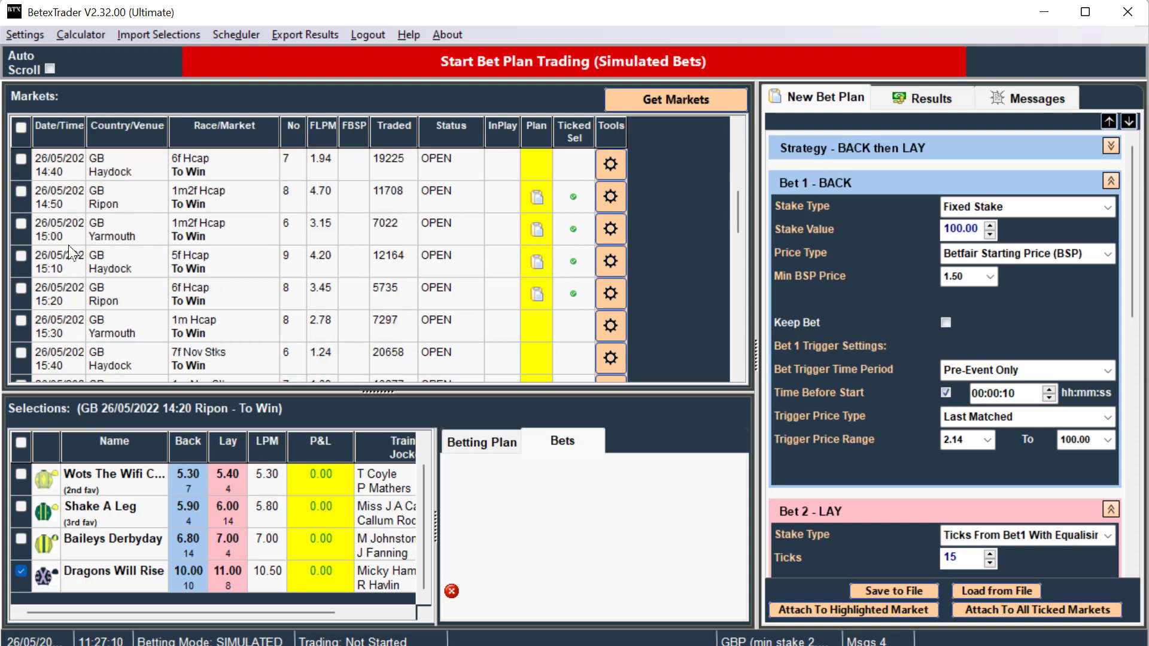
click(66, 326)
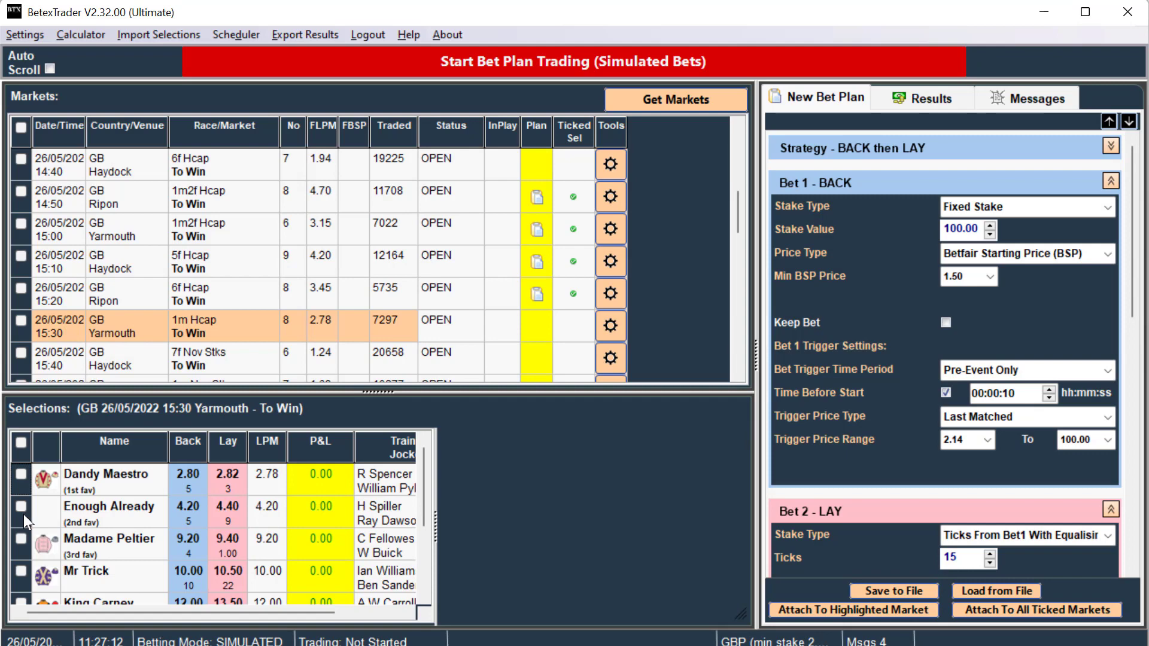
click(20, 507)
click(831, 611)
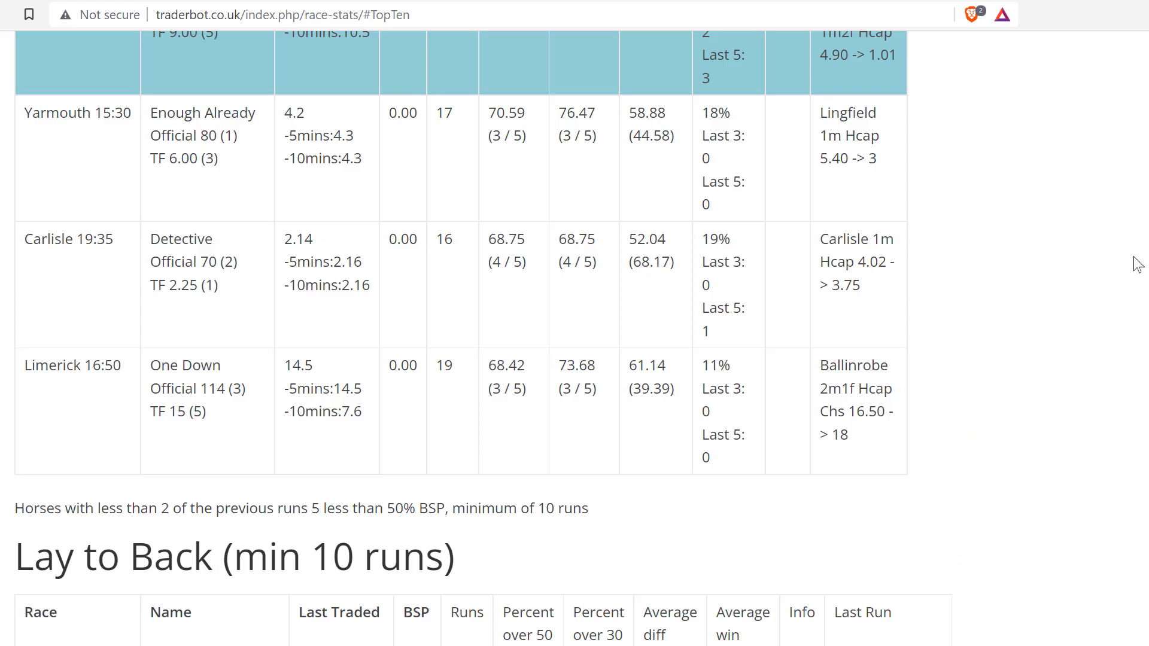
Attach the bet plan to Limerick 16:50 with One Down ticked
scroll(1137, 263, down, 3)
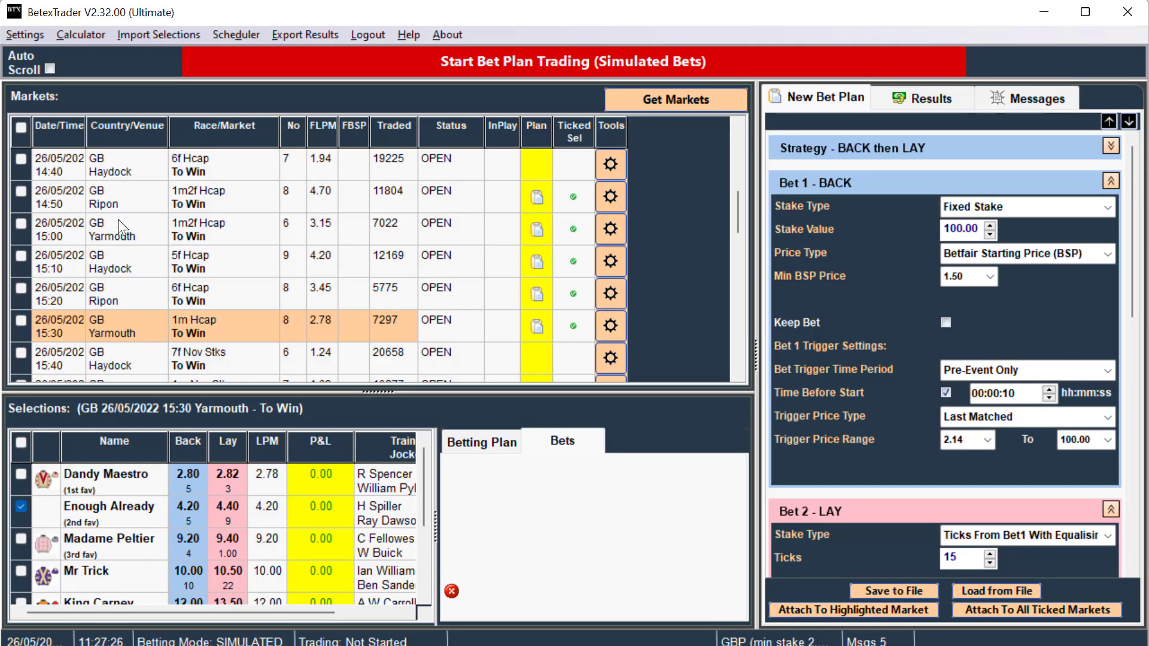
scroll(118, 219, down, 2)
scroll(120, 220, down, 1)
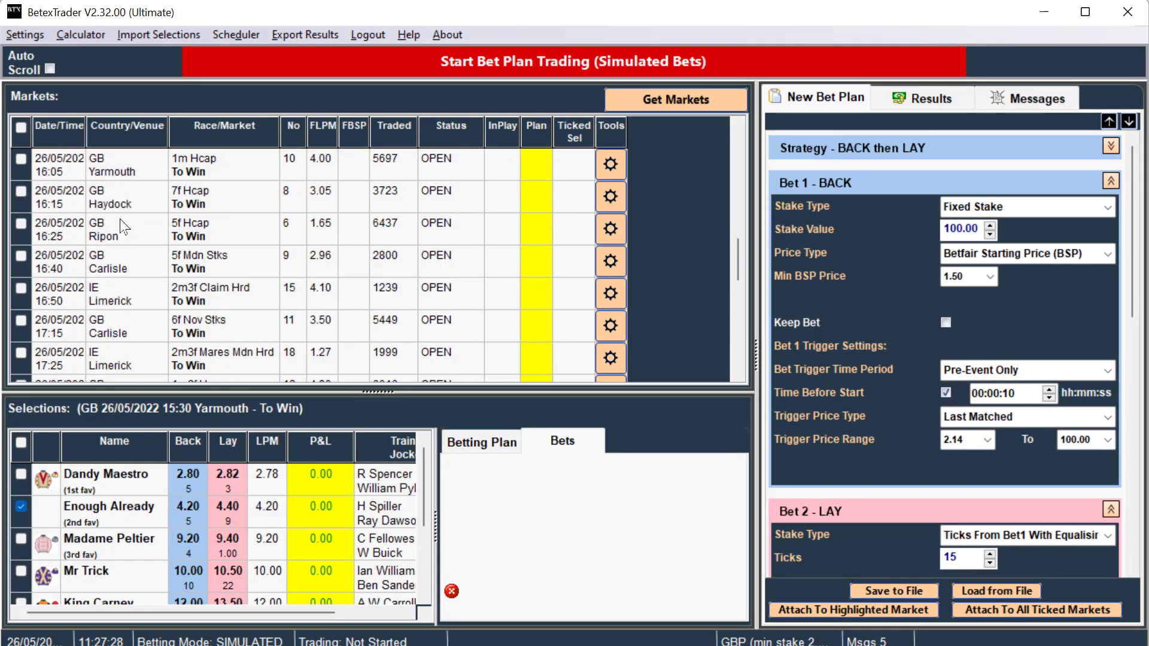
click(126, 300)
scroll(199, 532, down, 2)
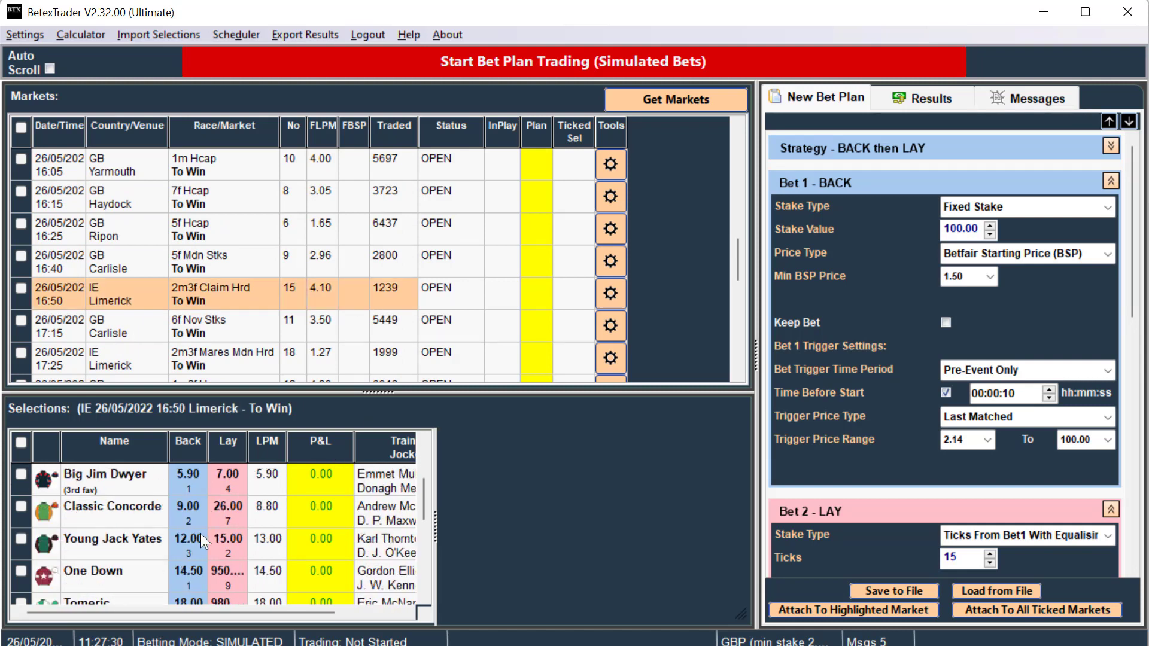
scroll(202, 540, down, 1)
click(21, 540)
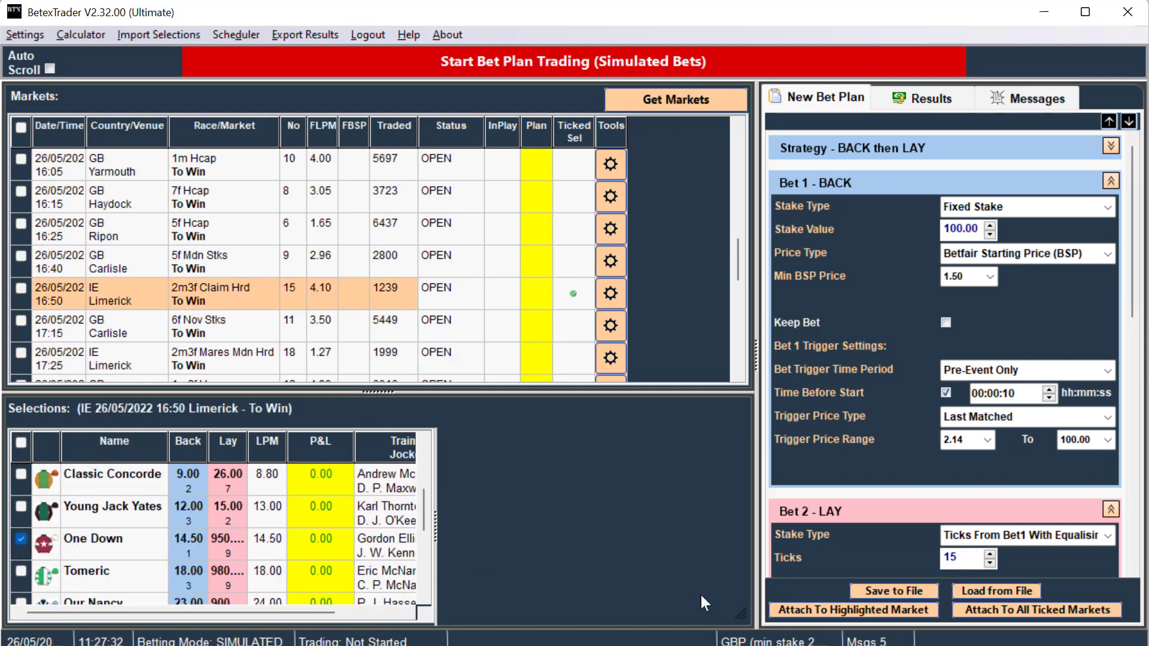
click(802, 609)
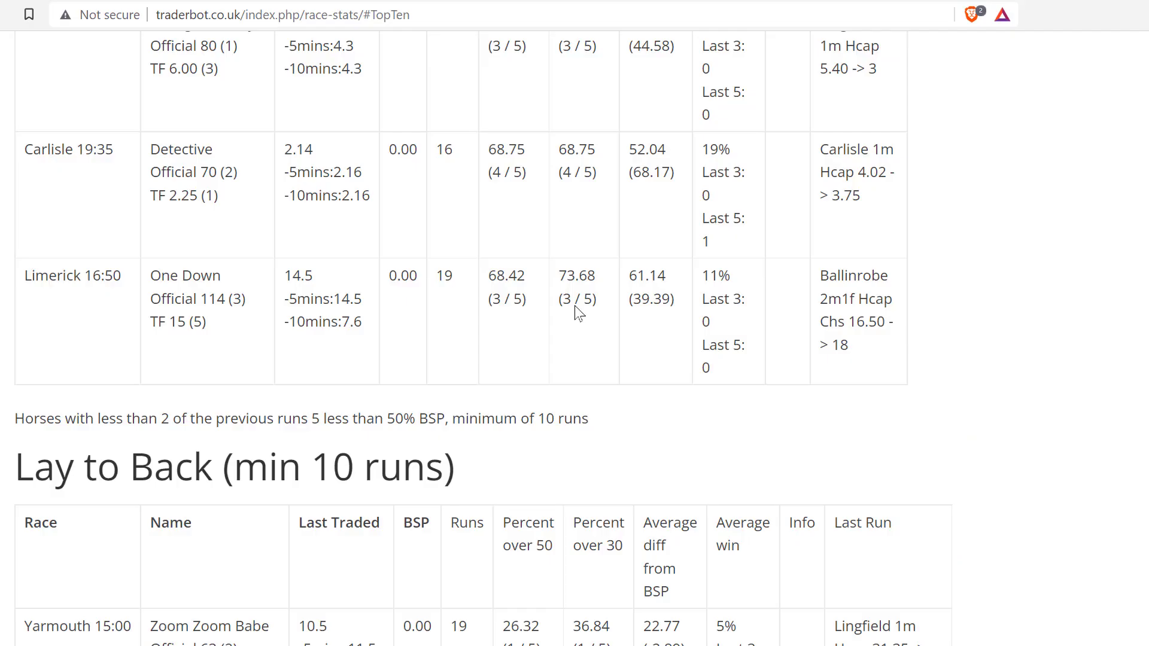
Tick Detective in the 19:35 Carlisle market and attach the Back-then-Lay plan to it
scroll(386, 256, up, 1)
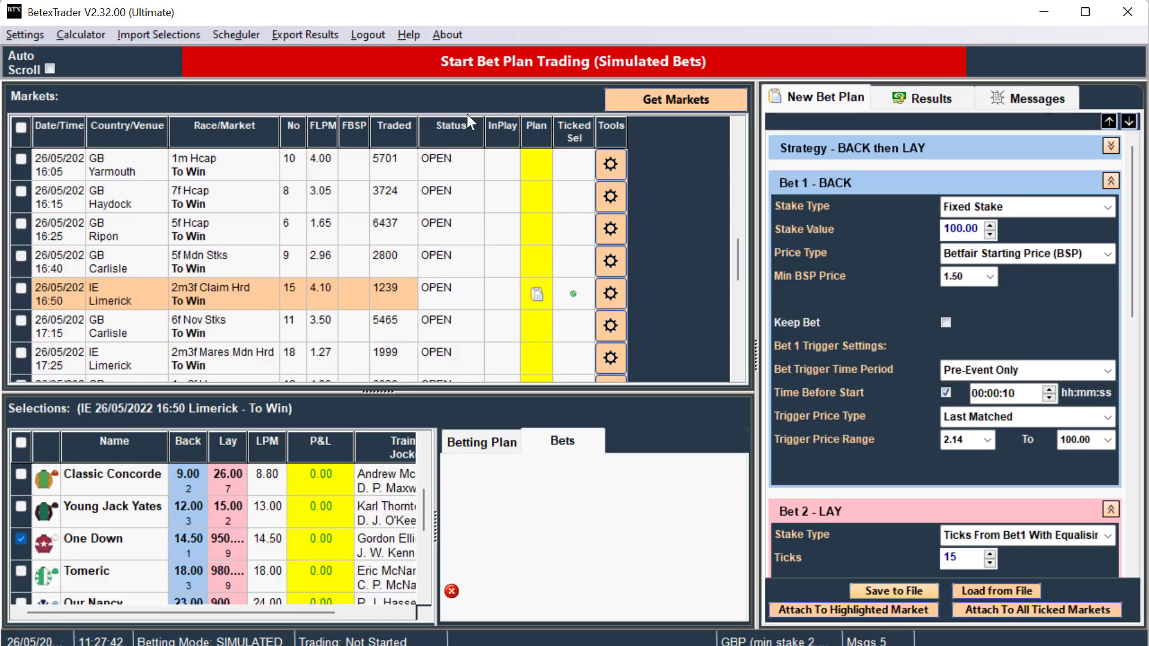
scroll(154, 299, down, 5)
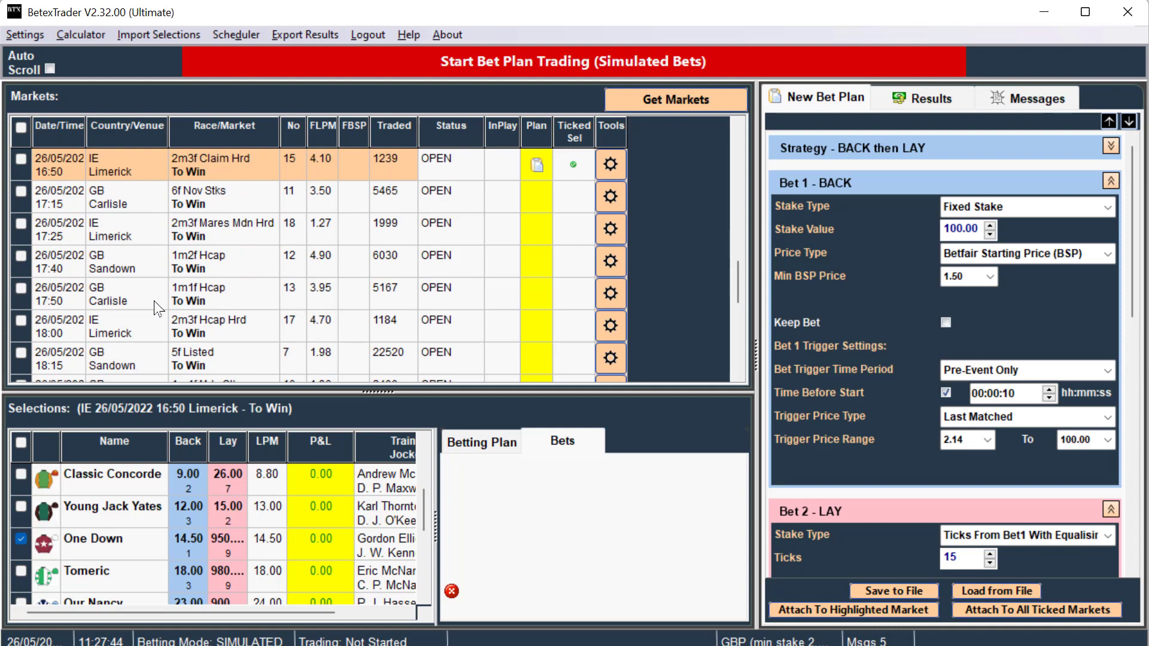
click(154, 300)
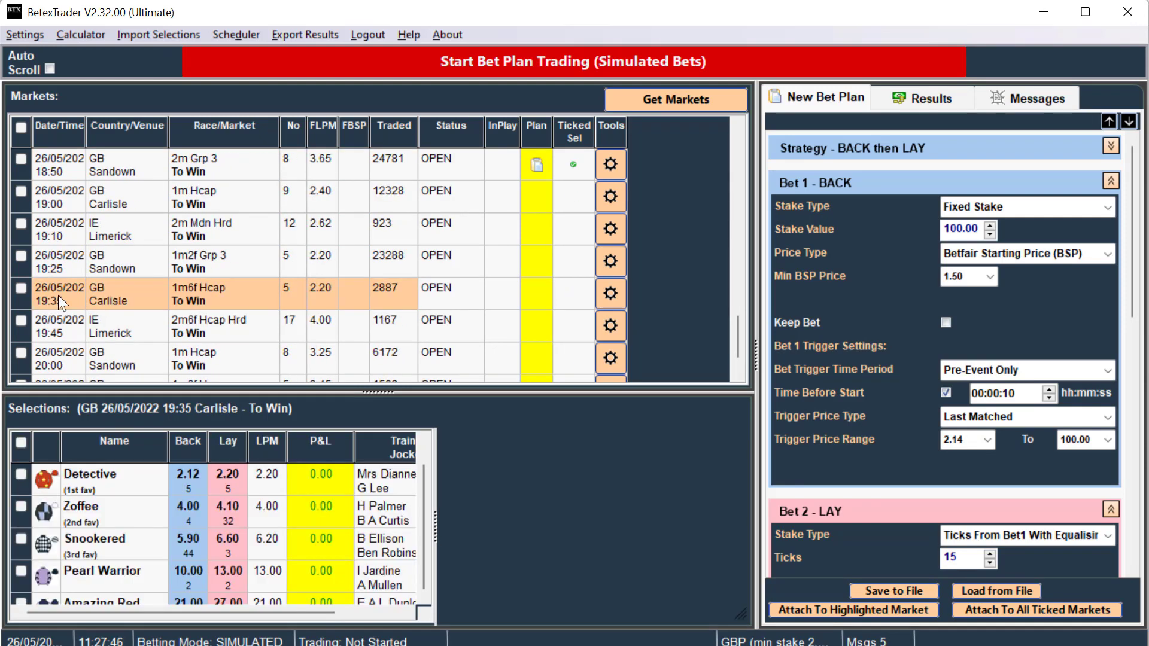
click(20, 475)
click(802, 607)
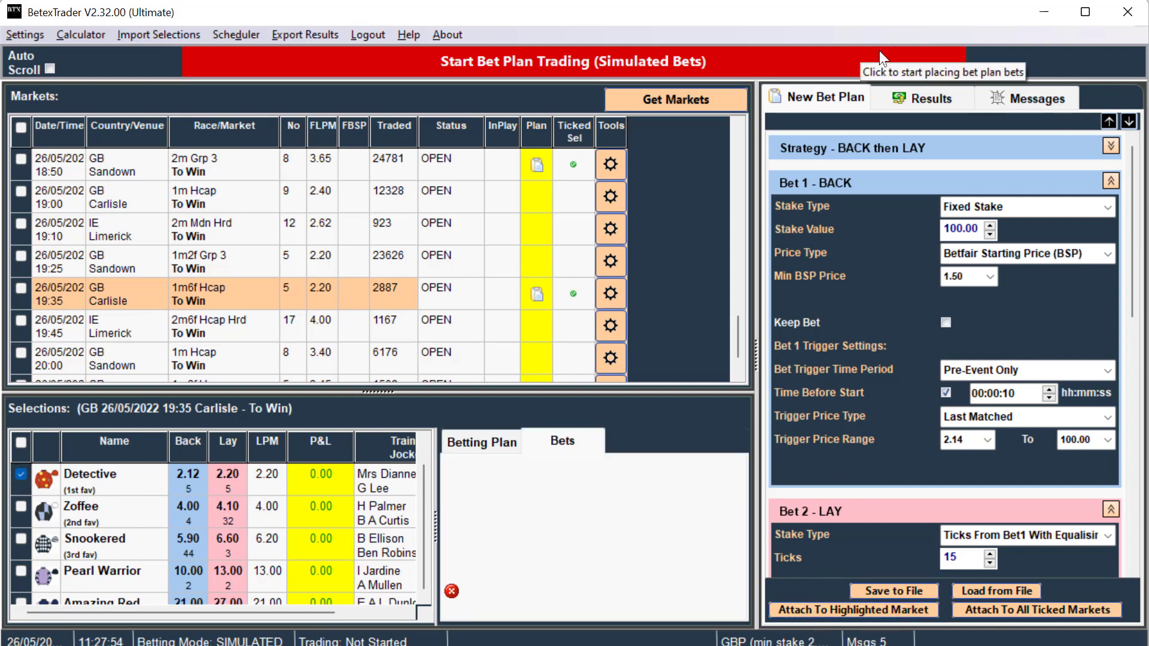
Start simulated bet plan trading, yielding 57.04 at Ripon 14:20 and 76.77 at Ripon 14:50
click(716, 60)
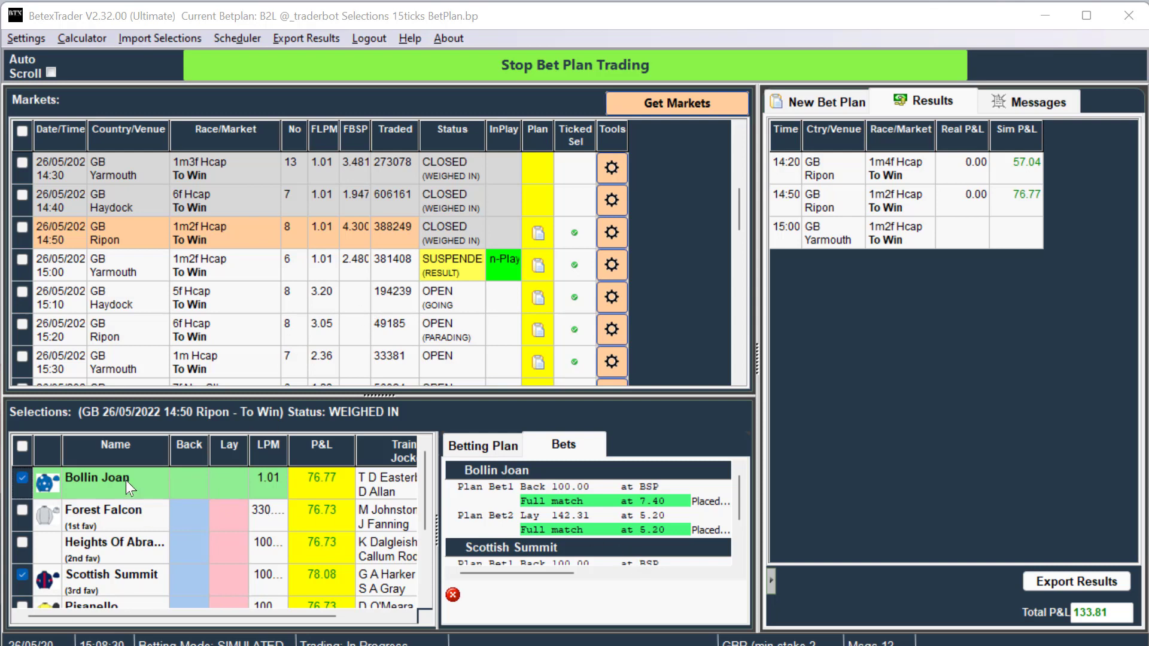
Review the bets list, then select 15:00 Yarmouth to see Pillars Of Earth's matched back and lay (P&L 65.08)
scroll(603, 522, down, 1)
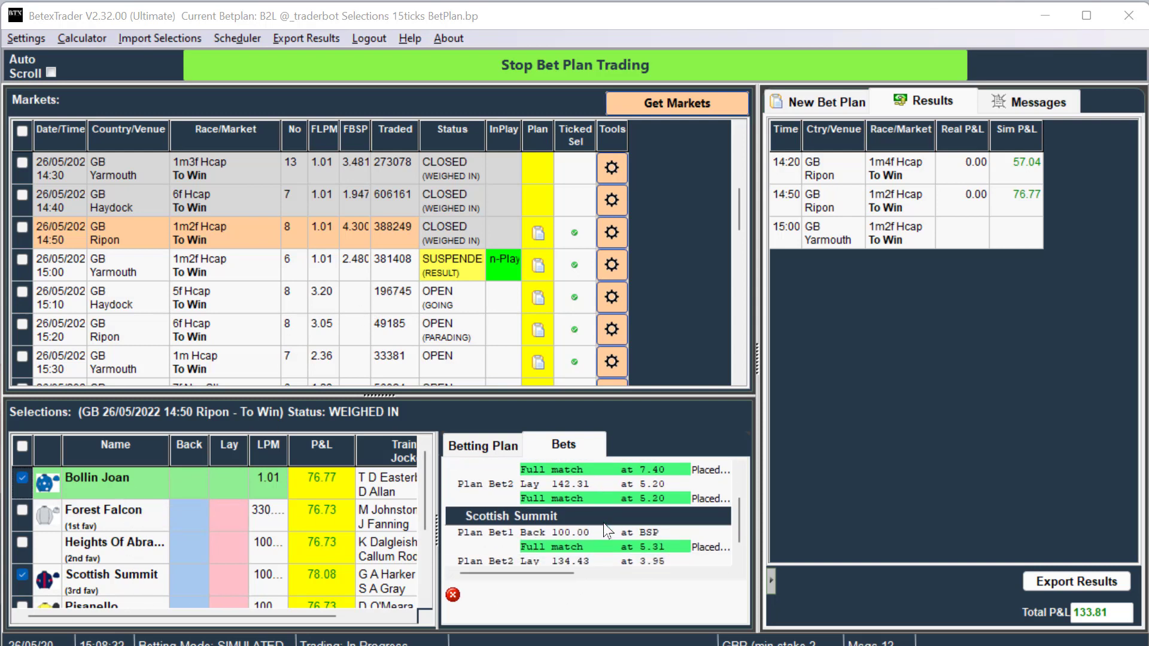
scroll(603, 522, down, 1)
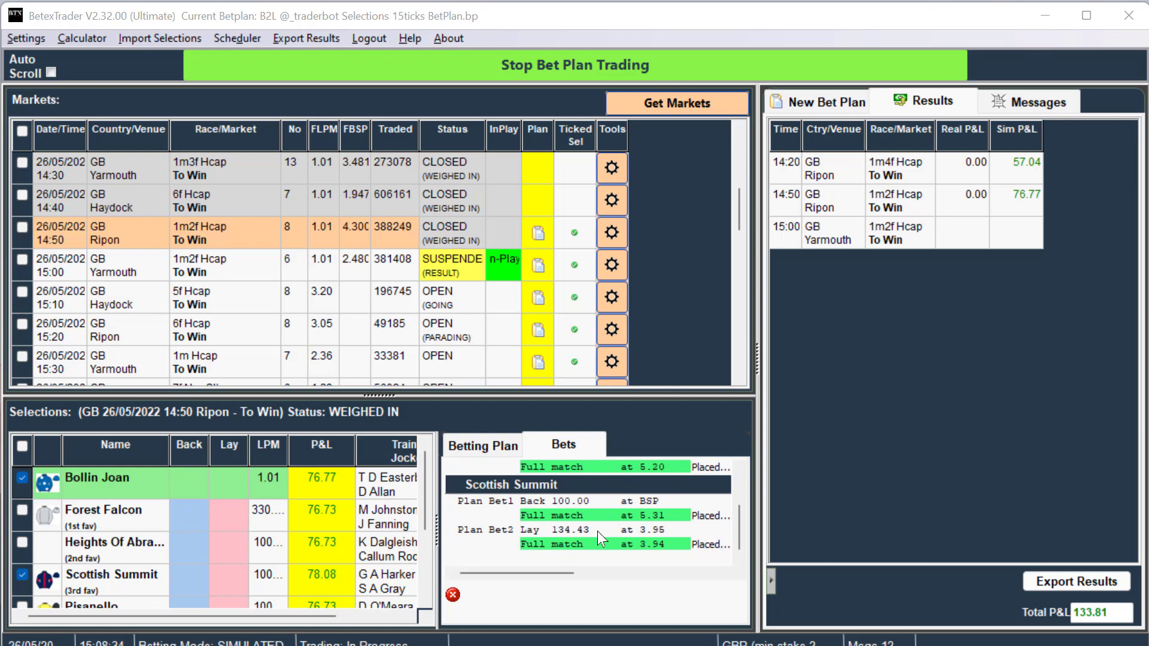
scroll(597, 530, up, 2)
click(224, 267)
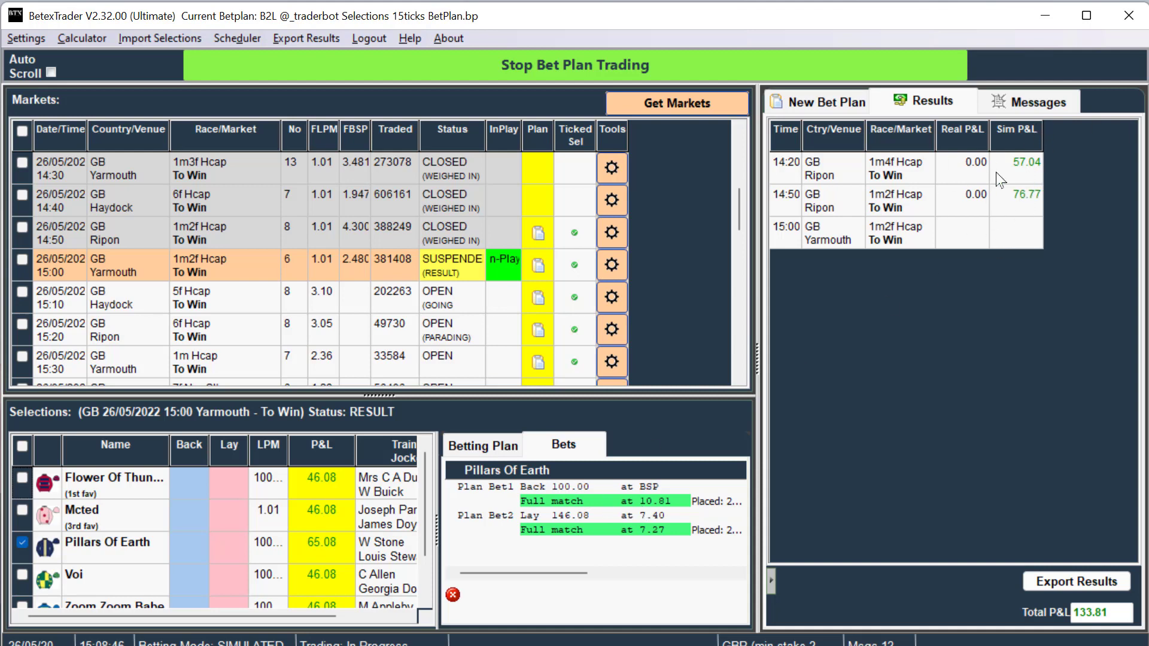
Select the 15:10 Haydock race and check Sound Reason's unmatched back bet
click(341, 298)
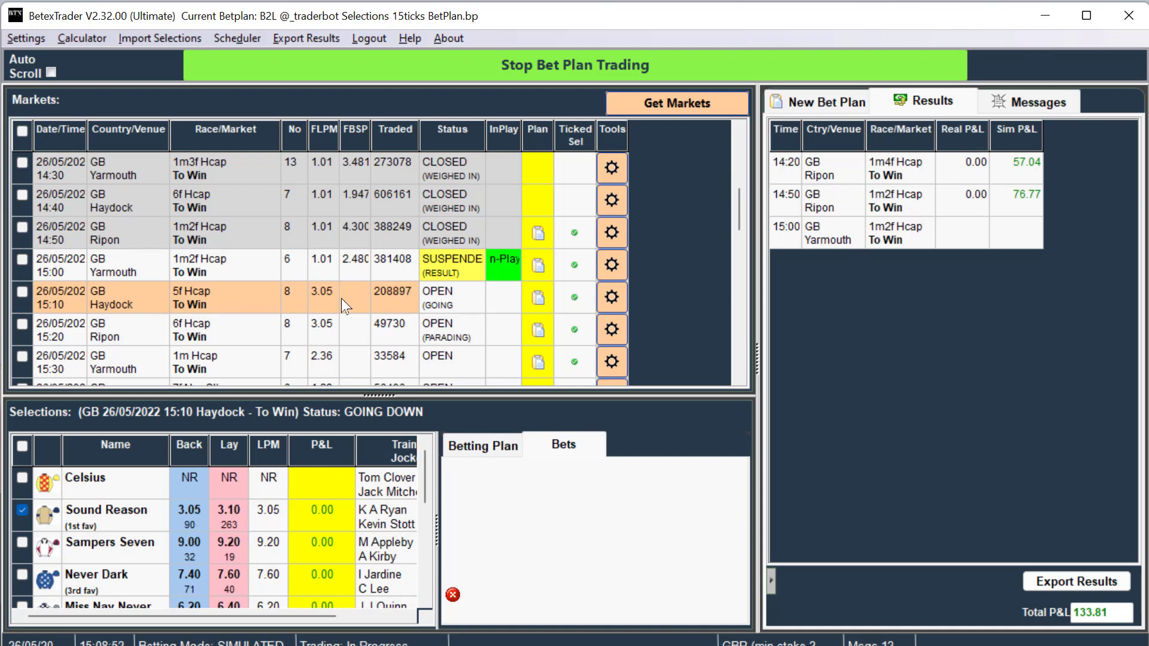
scroll(293, 538, down, 1)
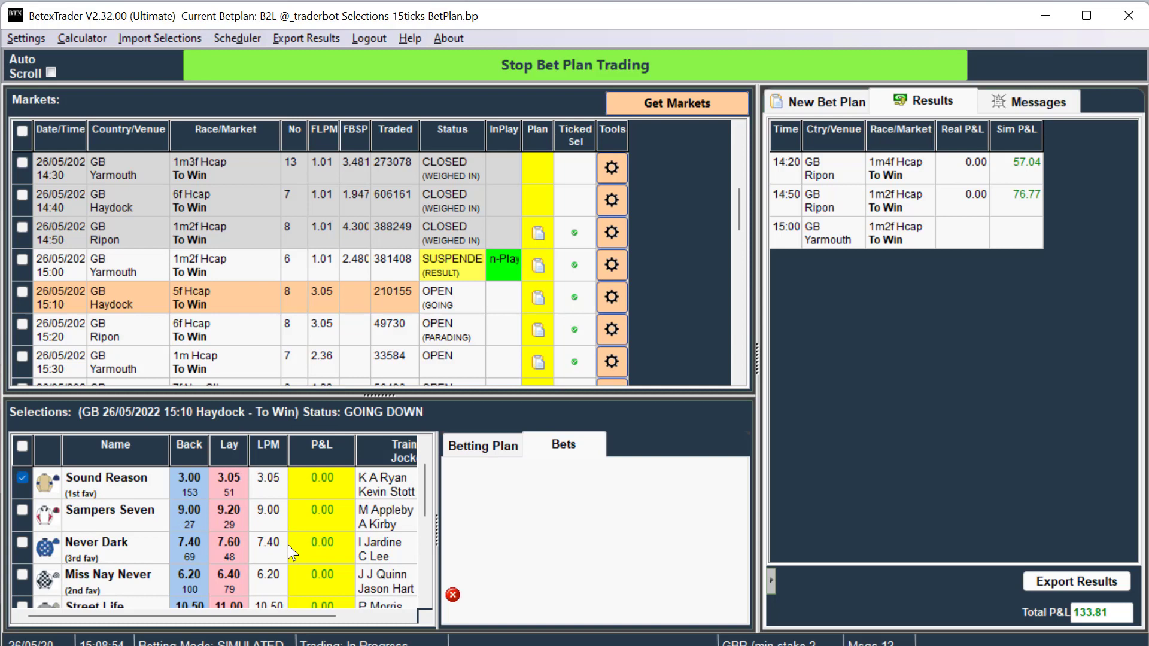
scroll(290, 548, up, 1)
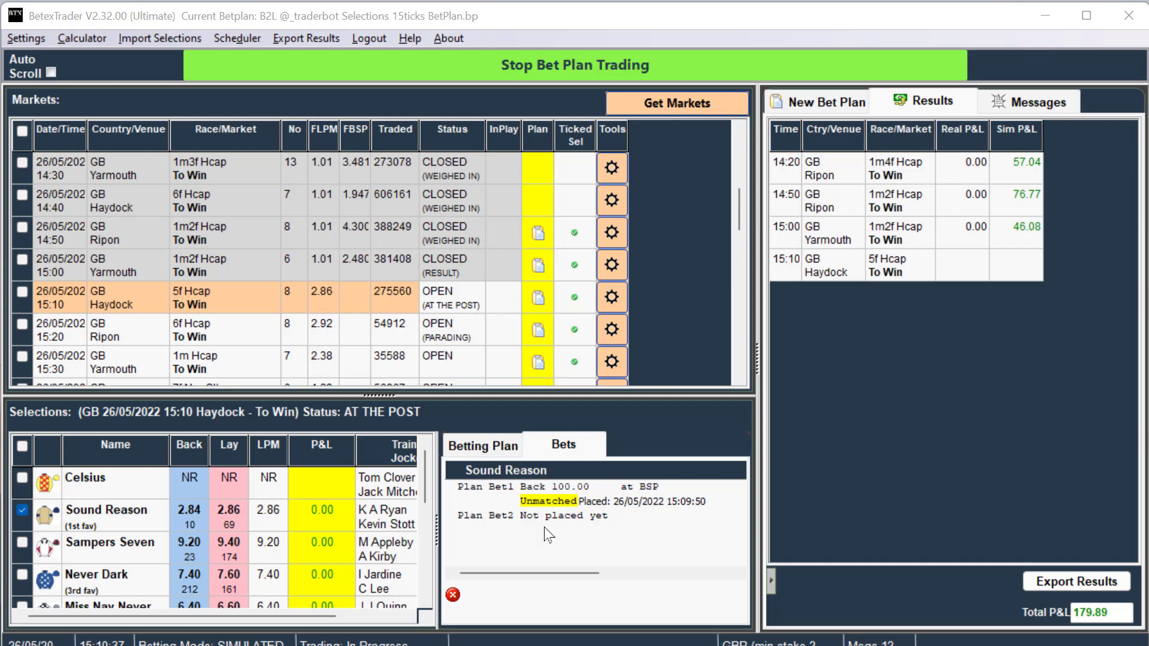
Switch Enable Manual Trading to On in the Settings' Manual Trading tab
click(22, 41)
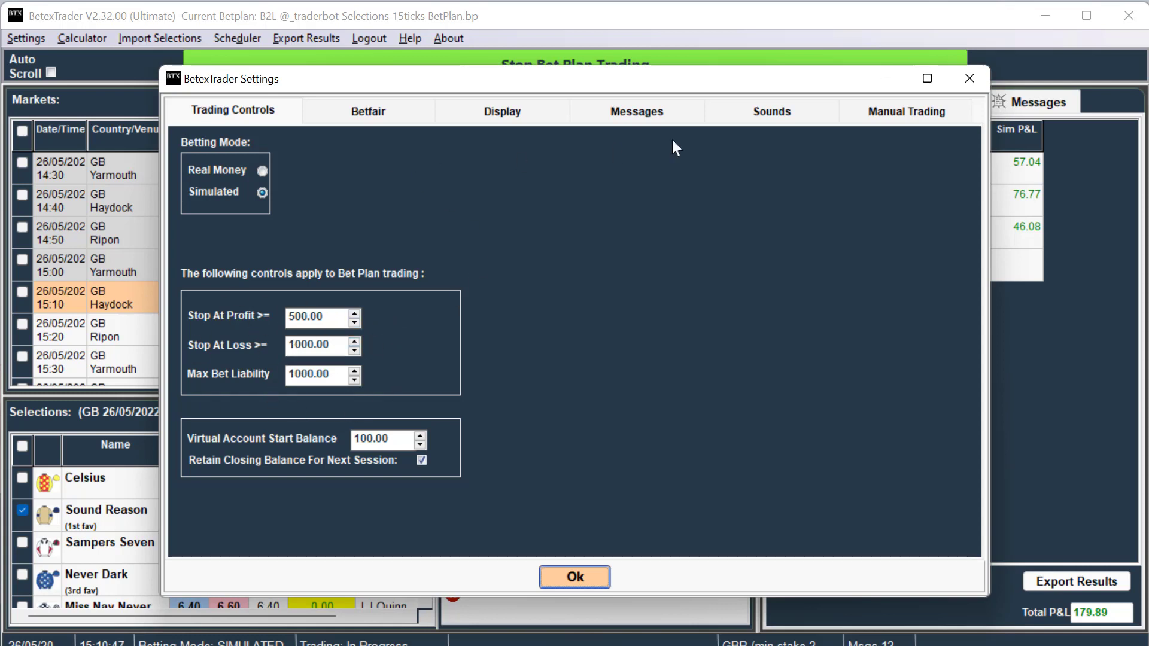
click(910, 111)
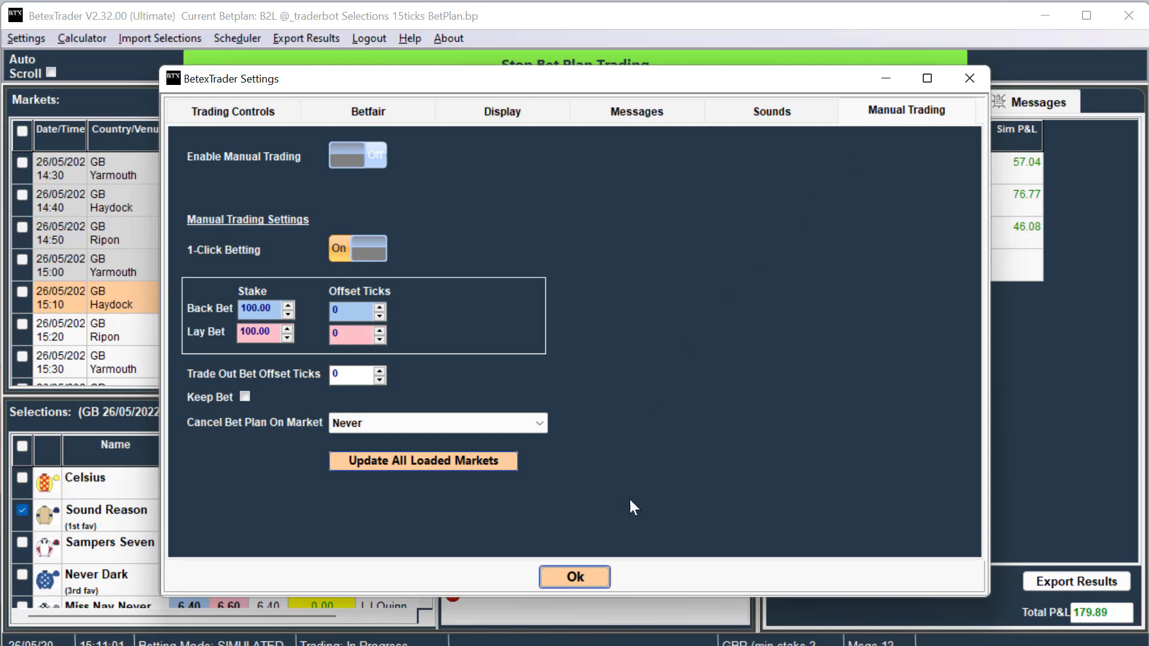
click(575, 577)
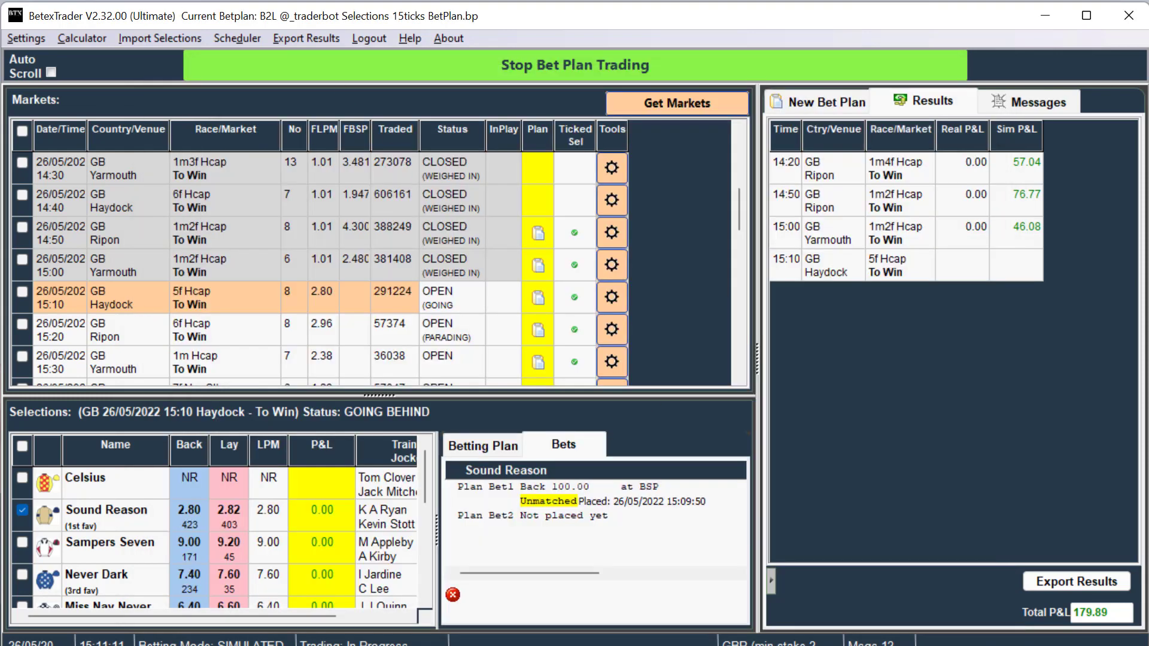
click(18, 38)
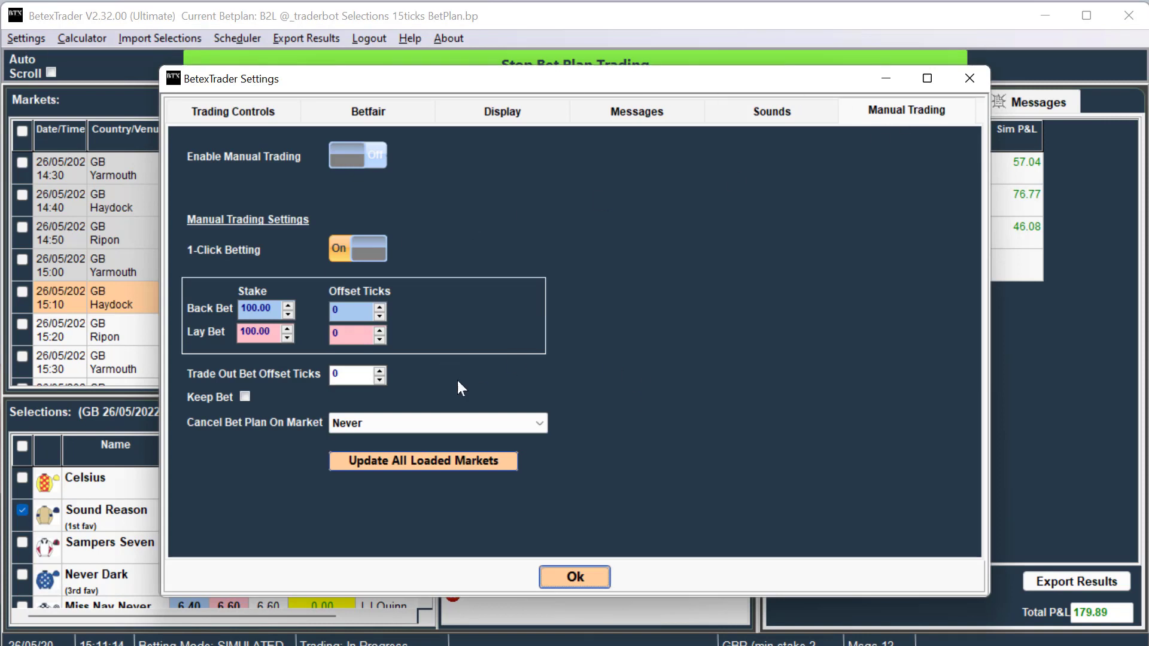
click(353, 156)
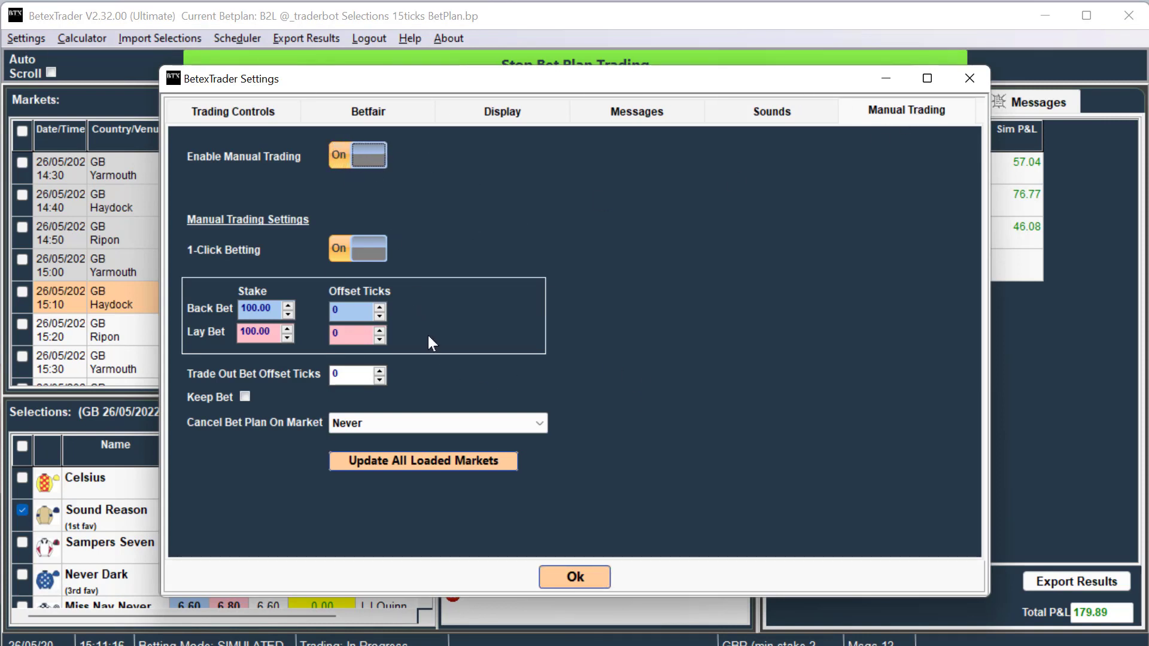
Confirm the manual trading settings and widen the right-hand panel
click(563, 577)
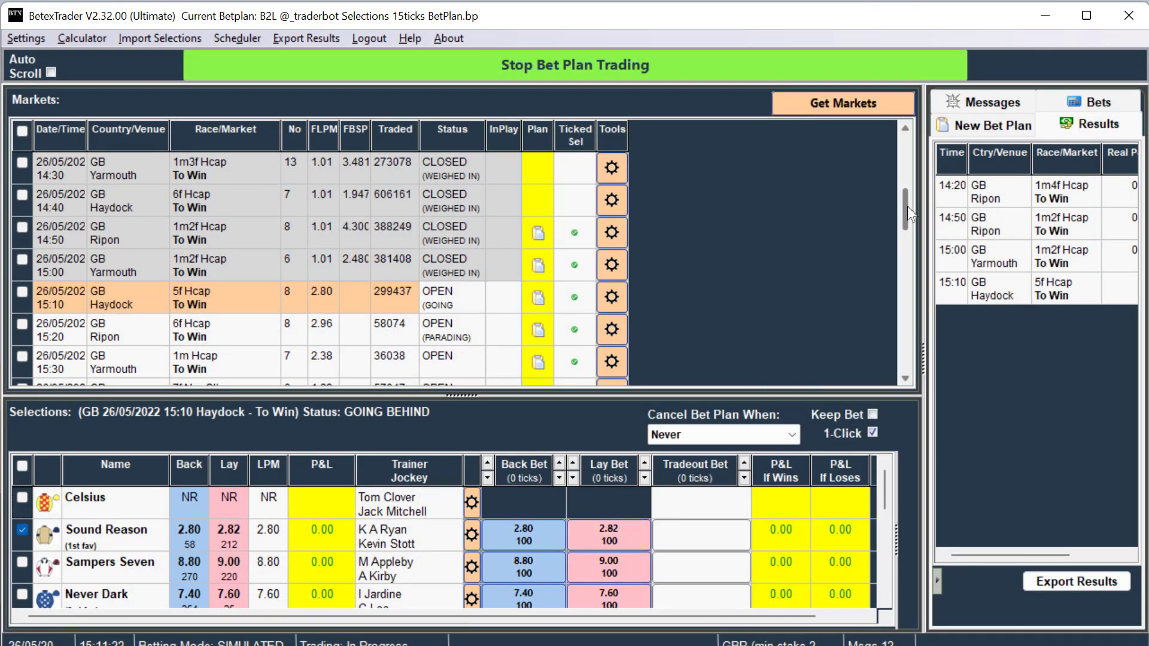
drag(922, 201, 851, 211)
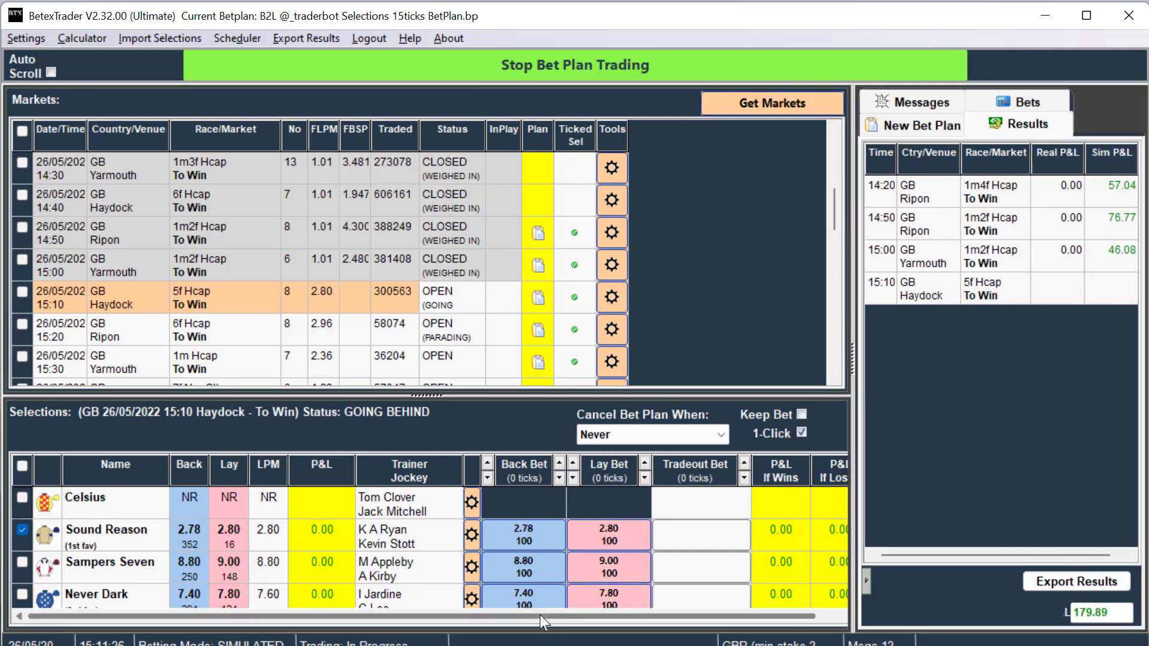
drag(540, 611, 576, 609)
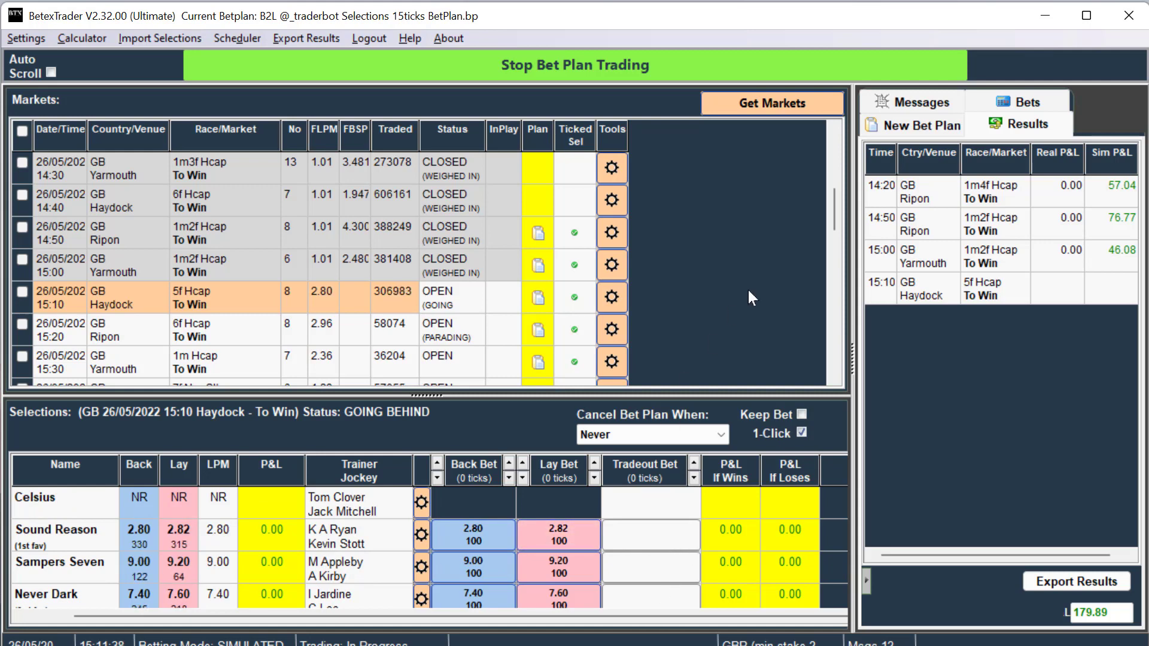
Show Sound Reason's plan bets in the Bets tab and widen the market Status column
click(1033, 102)
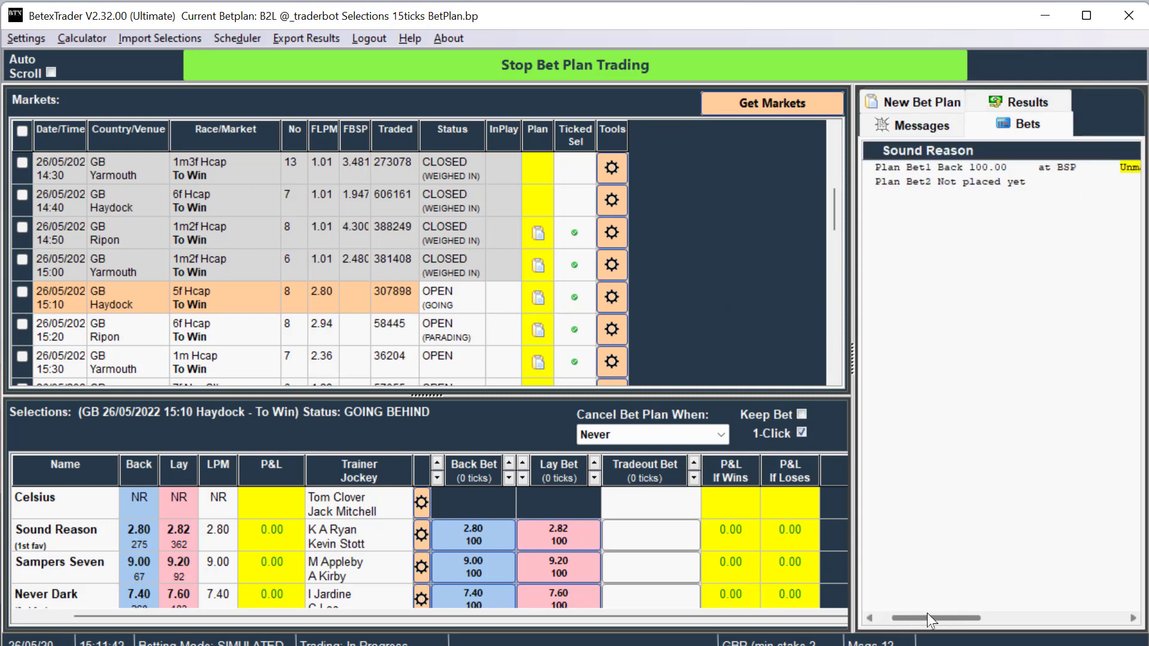
drag(927, 614, 939, 612)
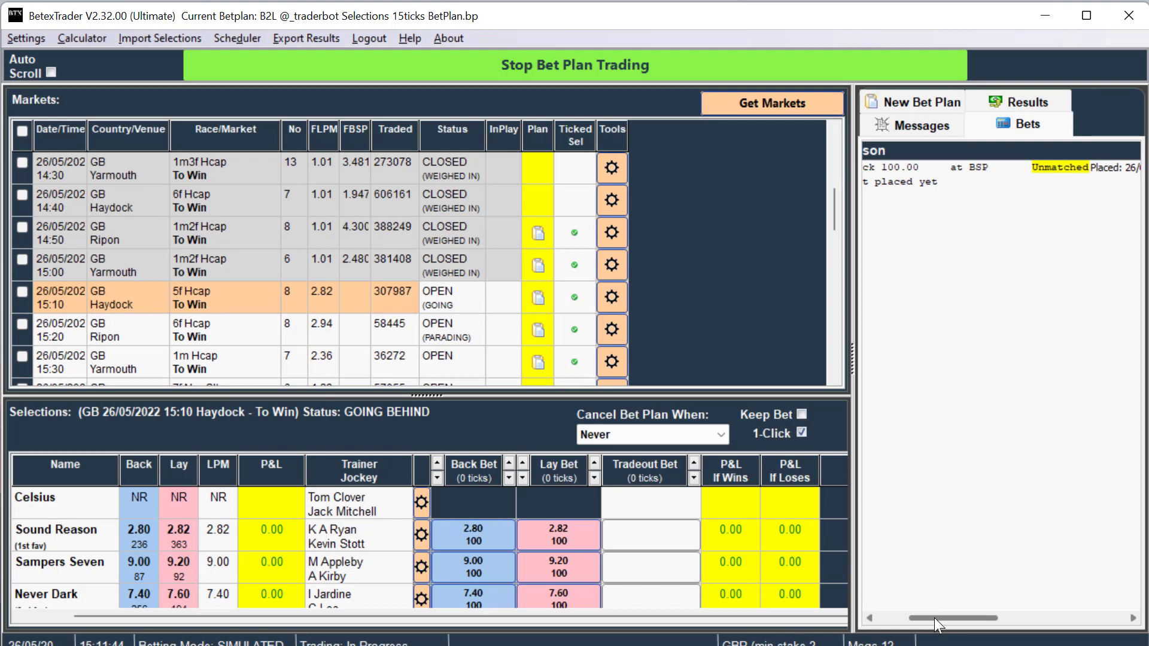
drag(485, 132, 506, 131)
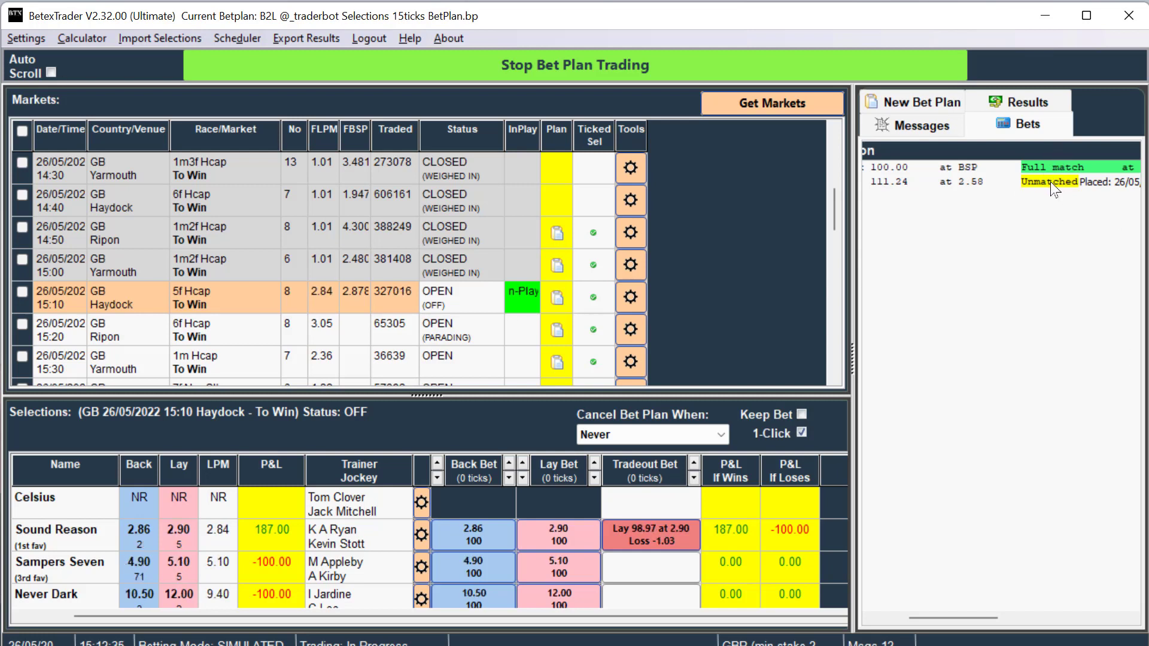
Scroll the bets list back and show Results, with Haydock 15:10 at 14.58 and total 248.04
drag(944, 617, 981, 618)
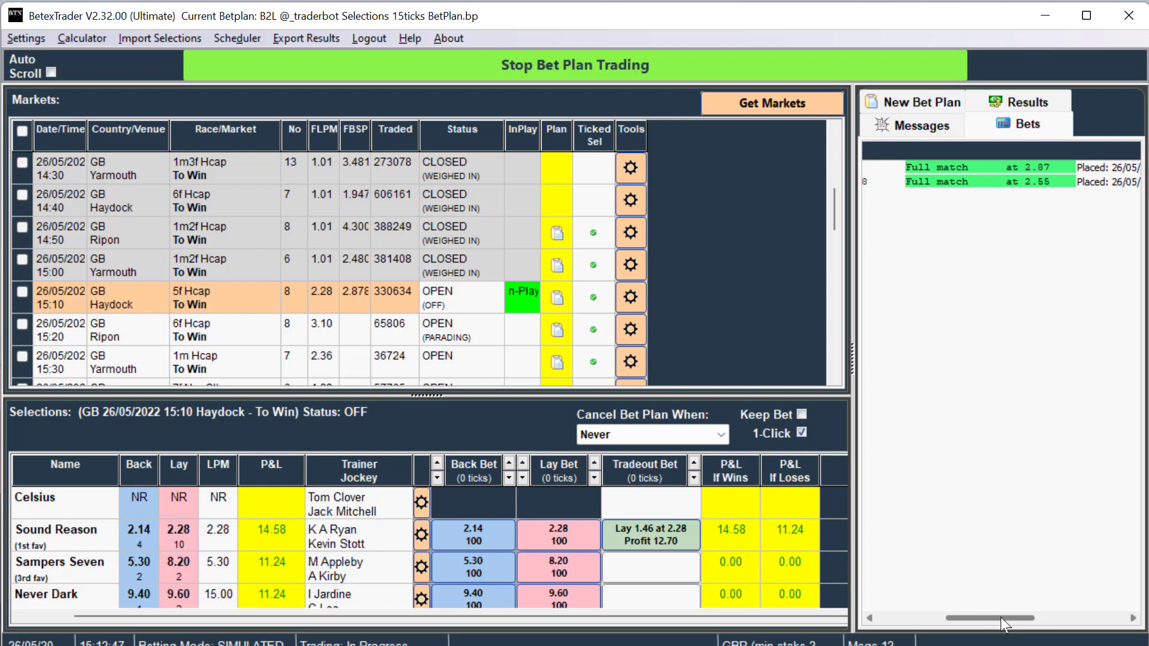
drag(1000, 613, 808, 580)
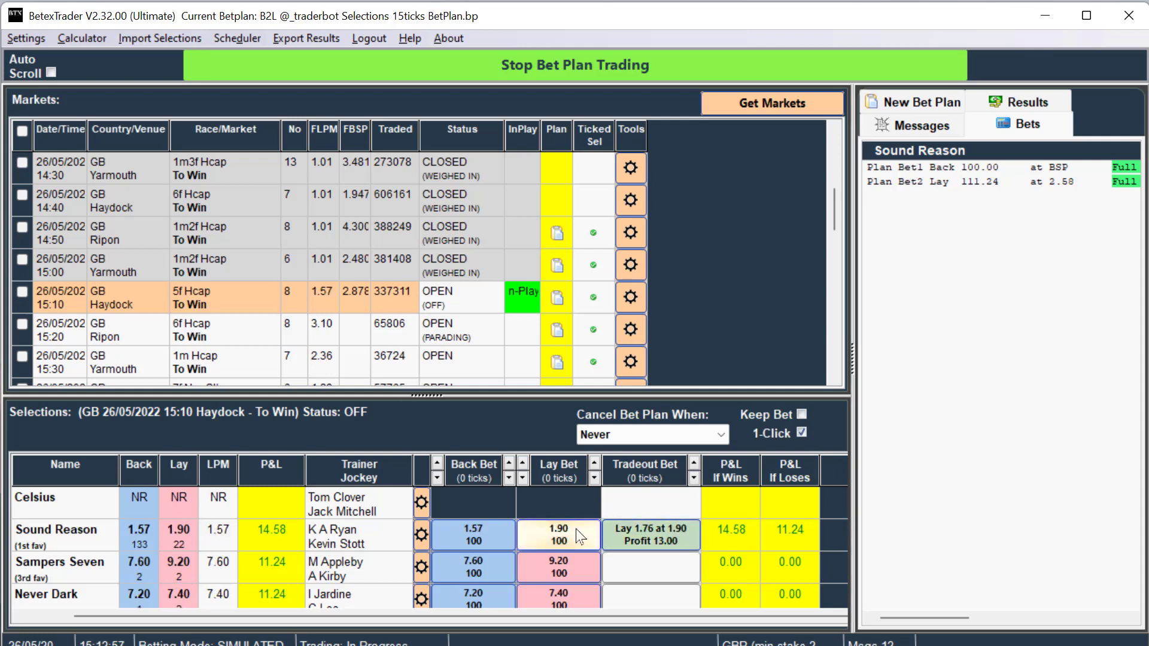
click(1022, 102)
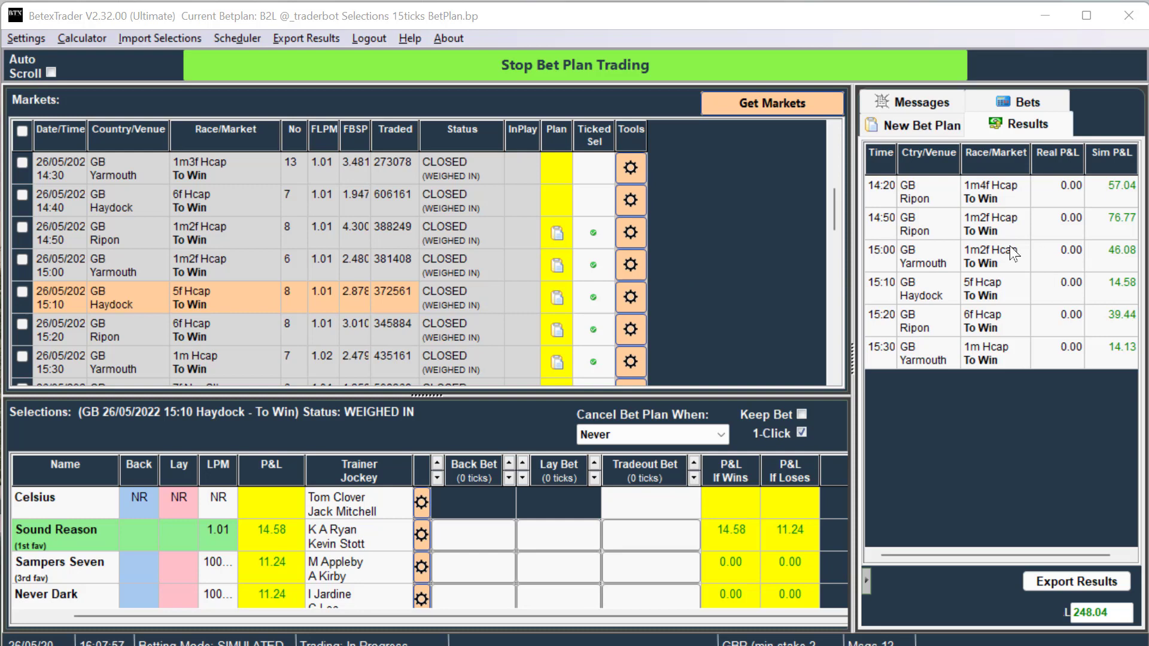
Go via 15:20 Ripon to 15:30 Yarmouth and show Enough Already's matched 100.00 back and 114.13 lay
click(249, 328)
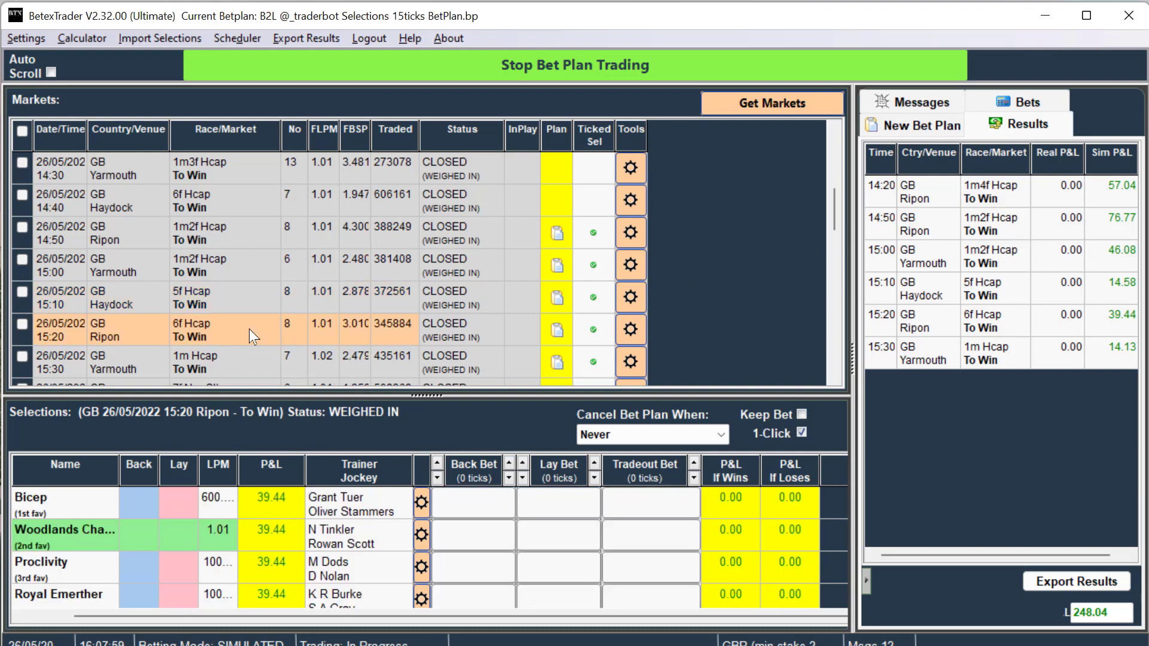
scroll(249, 328, down, 1)
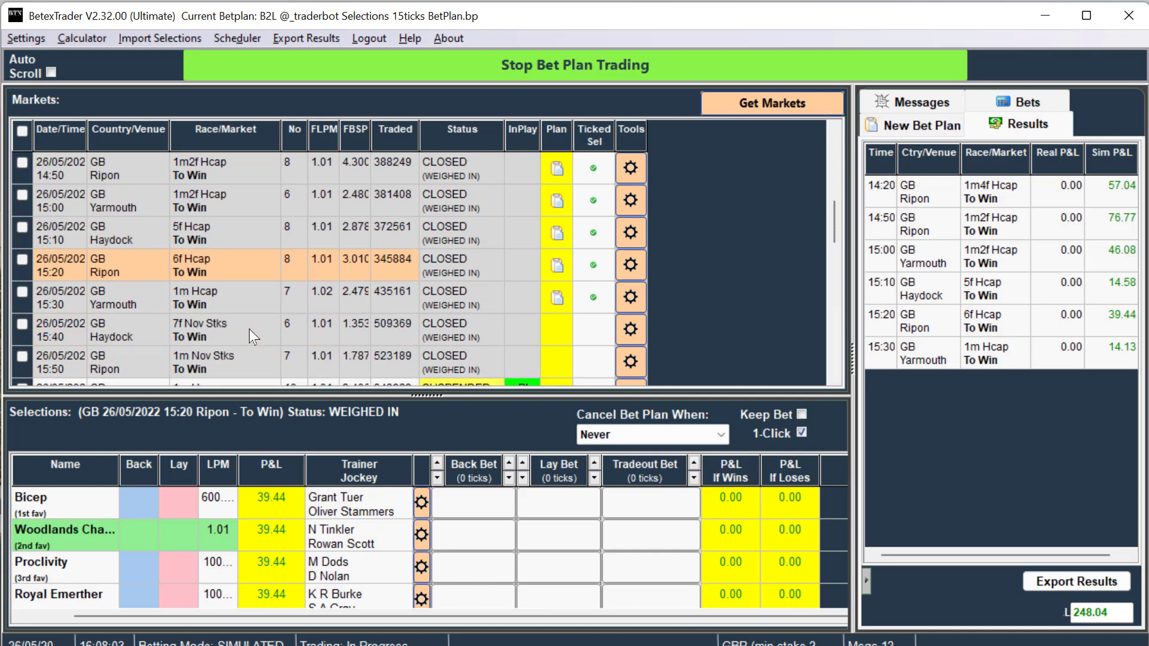
click(241, 298)
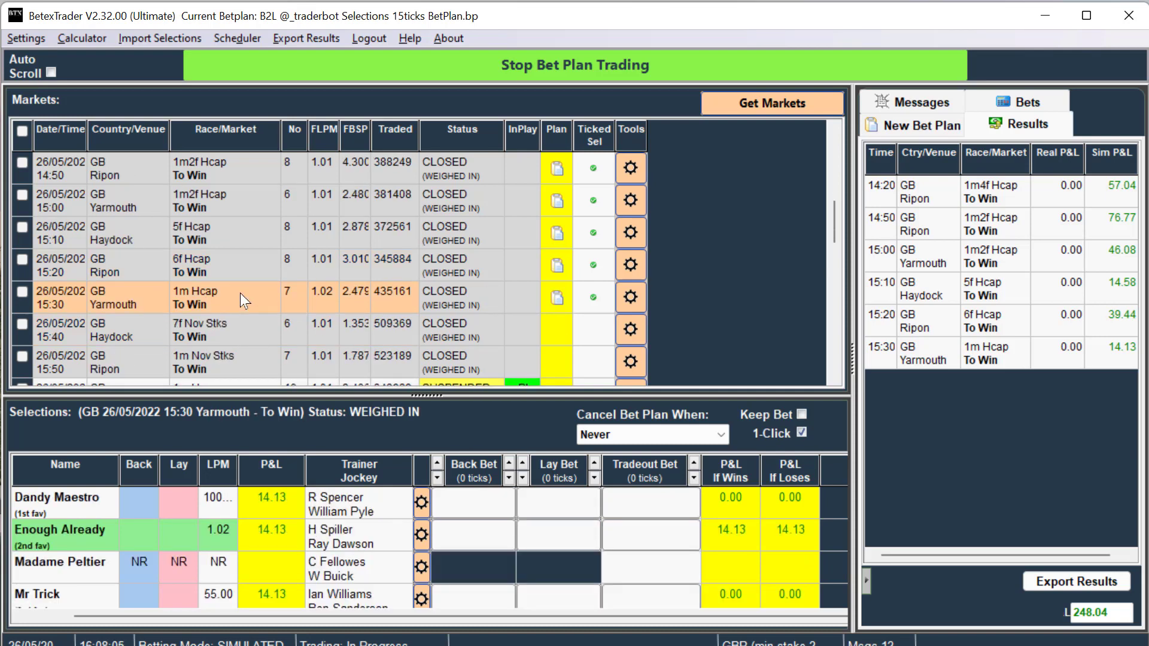
click(1008, 97)
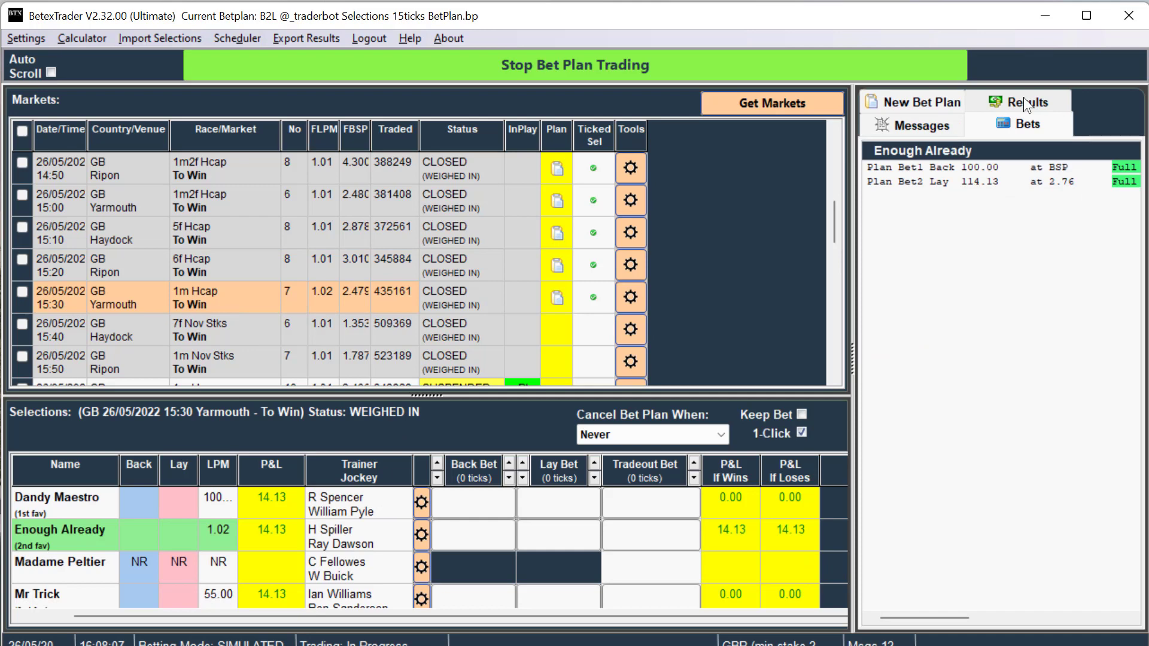
Switch Enable Manual Trading to Off in Settings and confirm
click(20, 37)
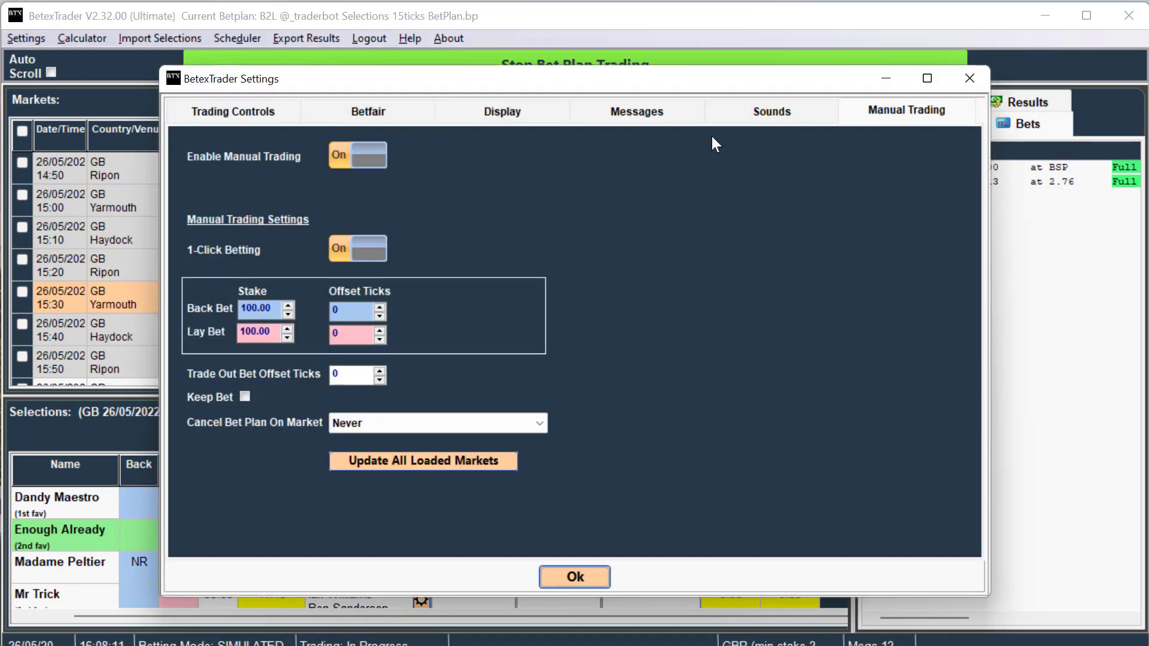
click(336, 156)
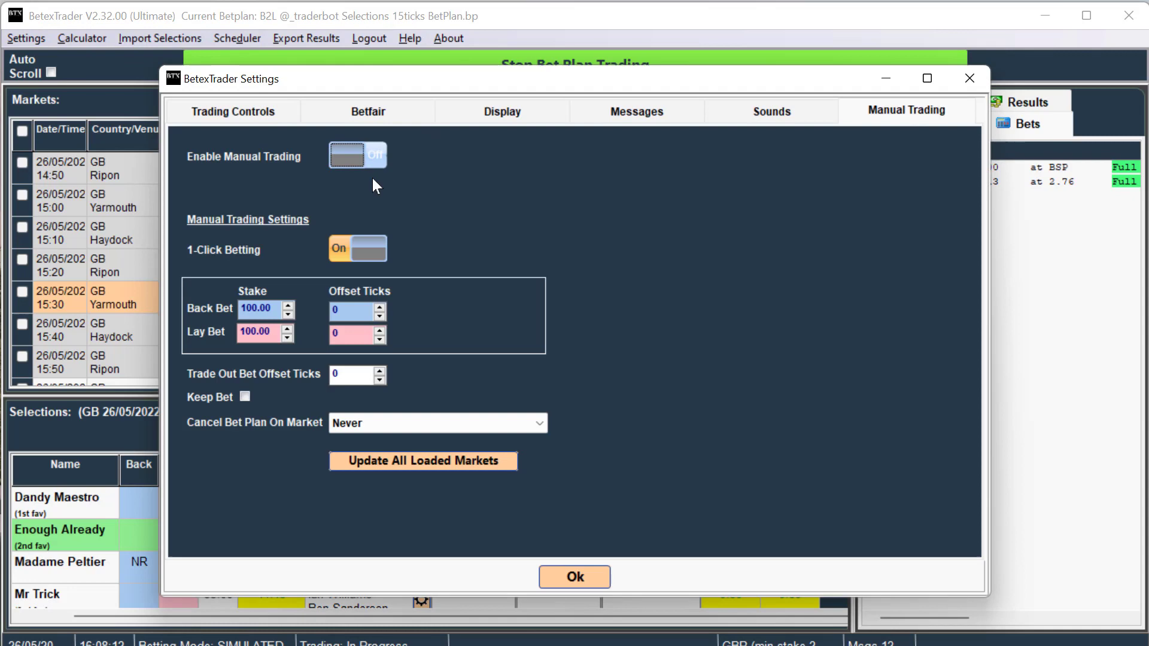
click(587, 576)
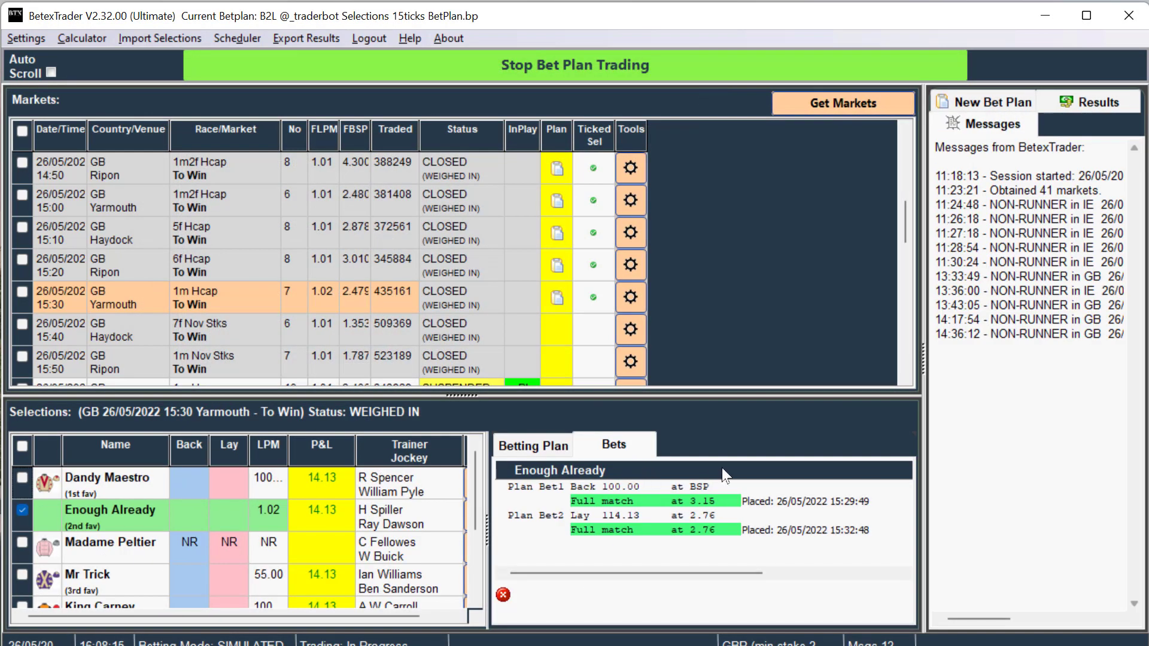
Show the per-race Results table in a widened panel and scroll through the P&L rows
click(1099, 100)
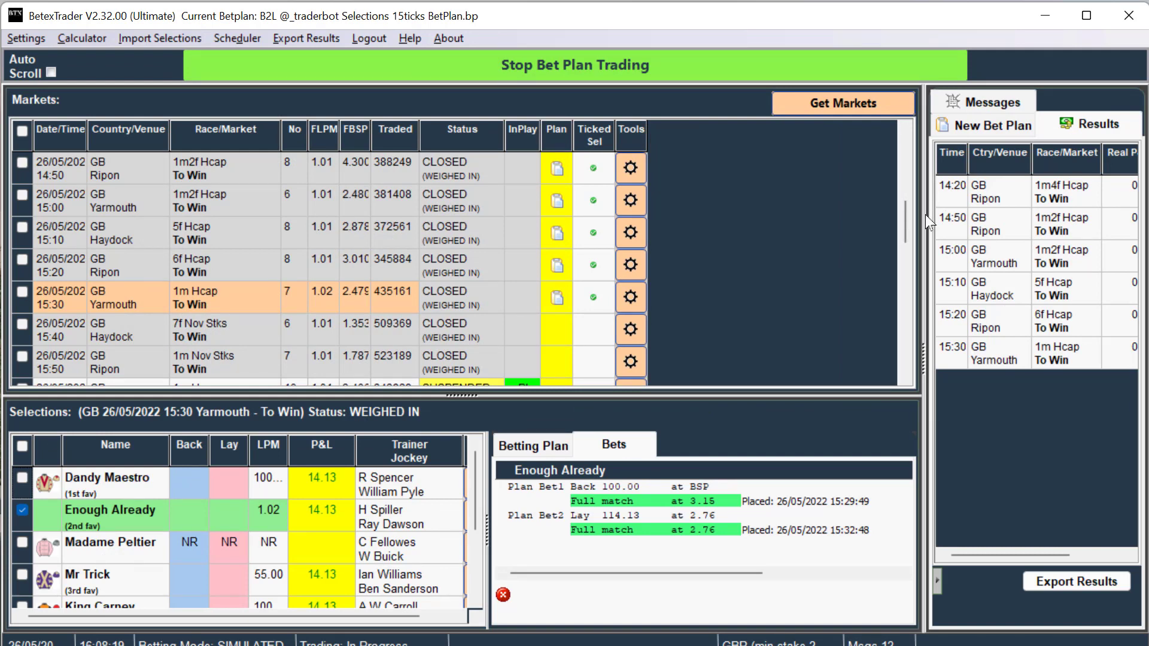
drag(924, 214, 853, 217)
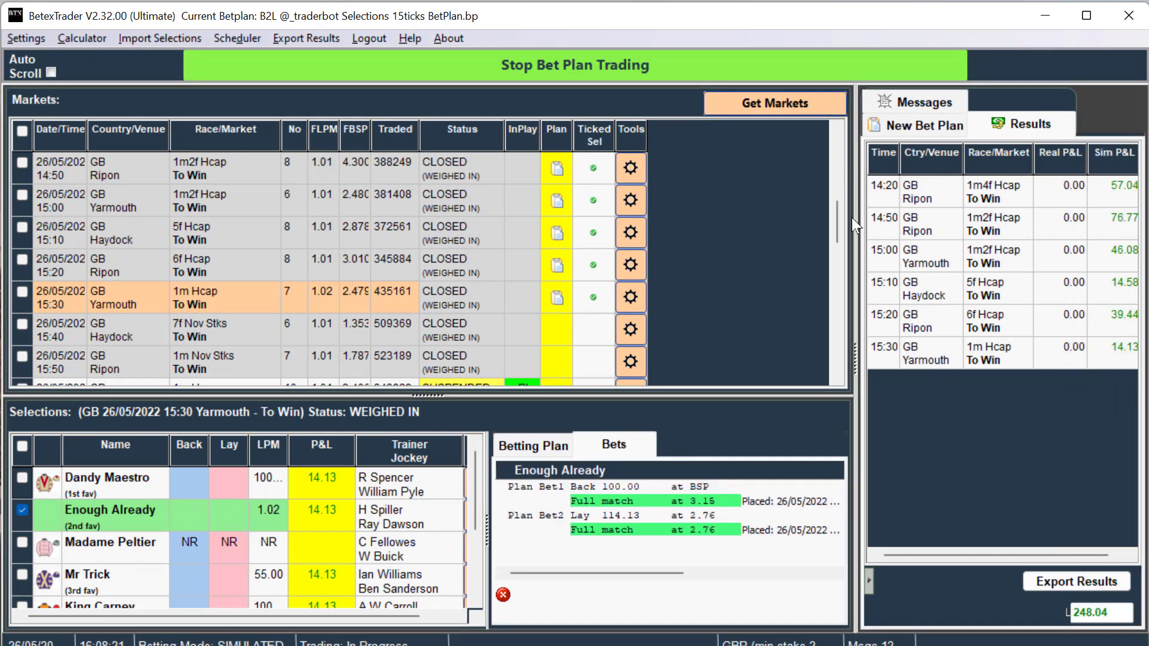
drag(1018, 555, 1037, 555)
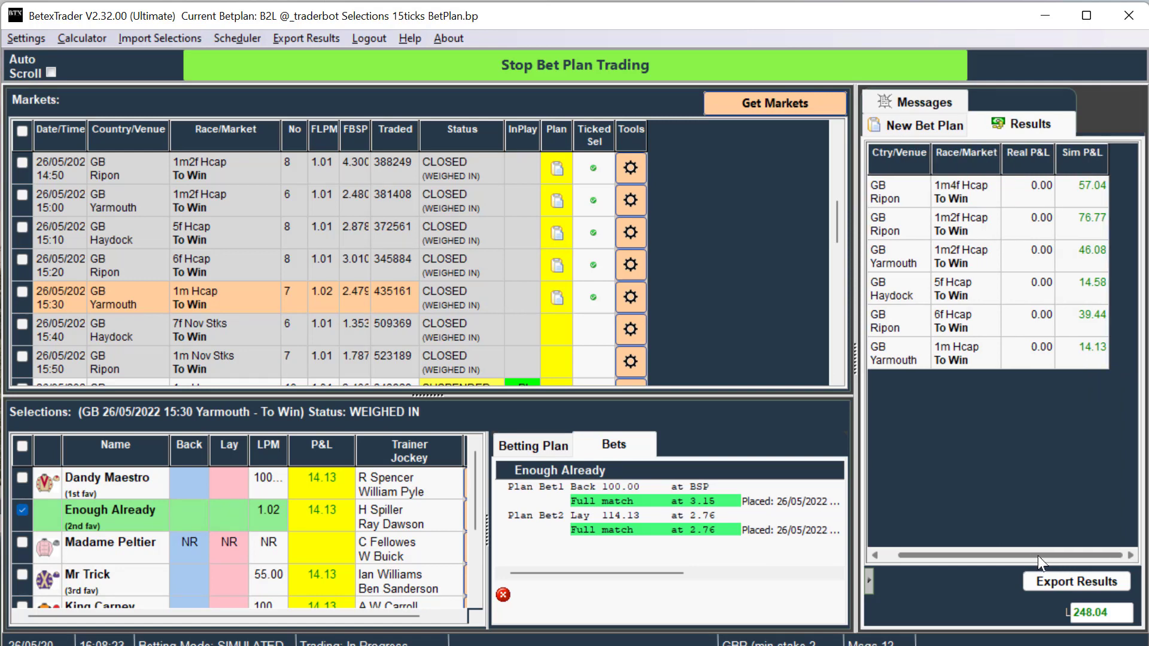
scroll(415, 307, down, 1)
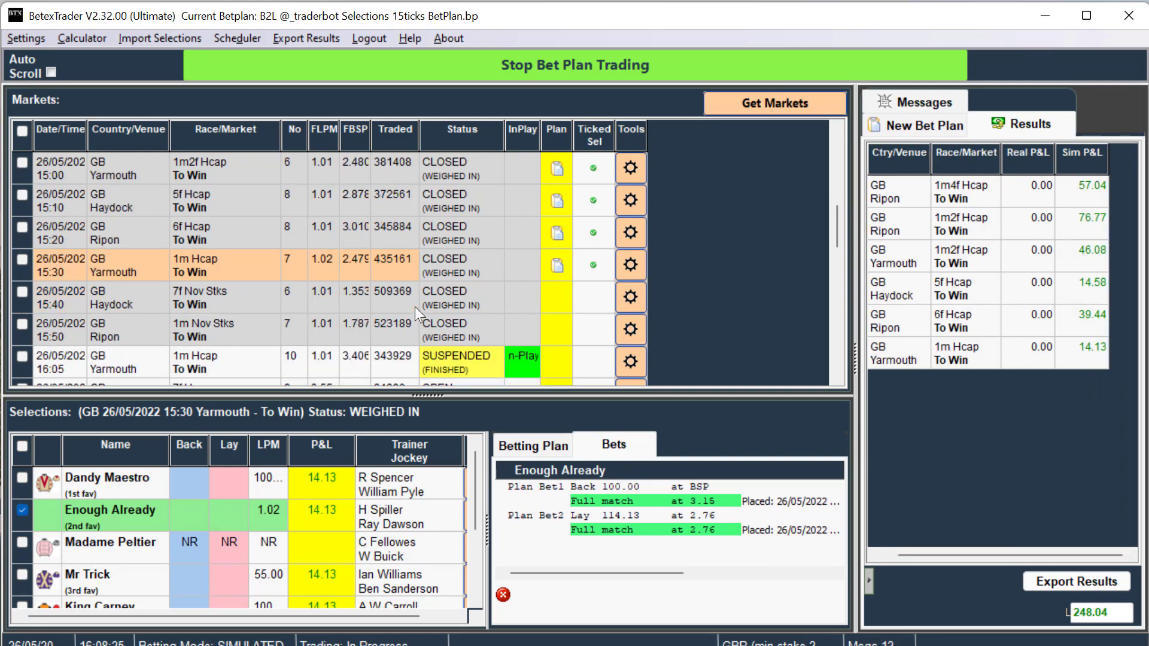
scroll(434, 307, down, 2)
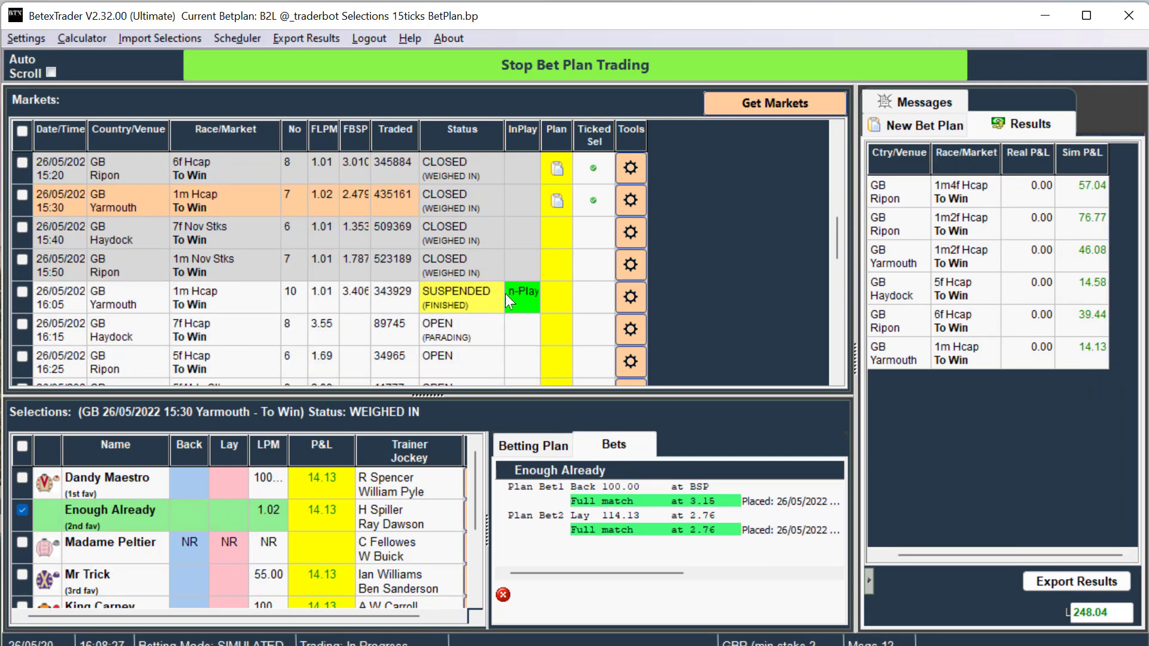